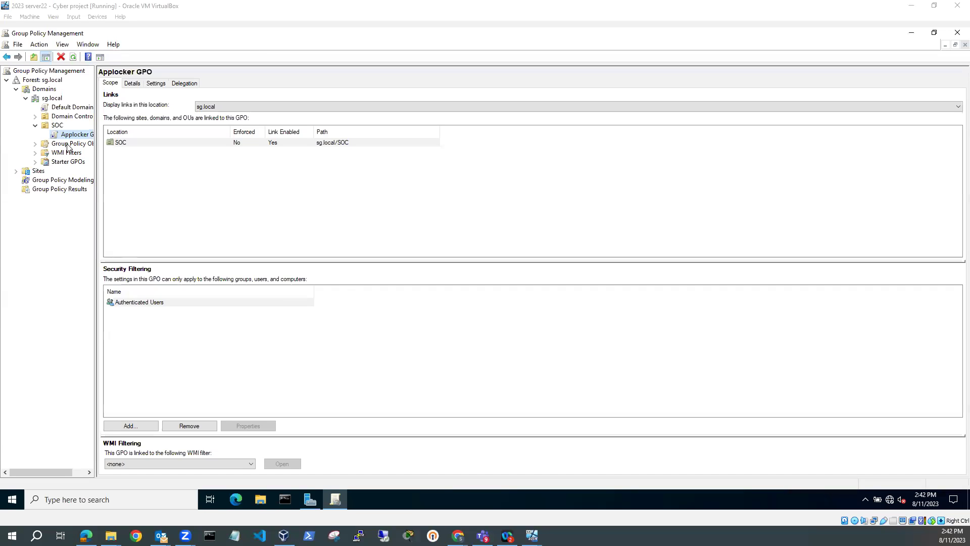
Set the Applocker GPO link under the SOC OU to Enforced
click(57, 127)
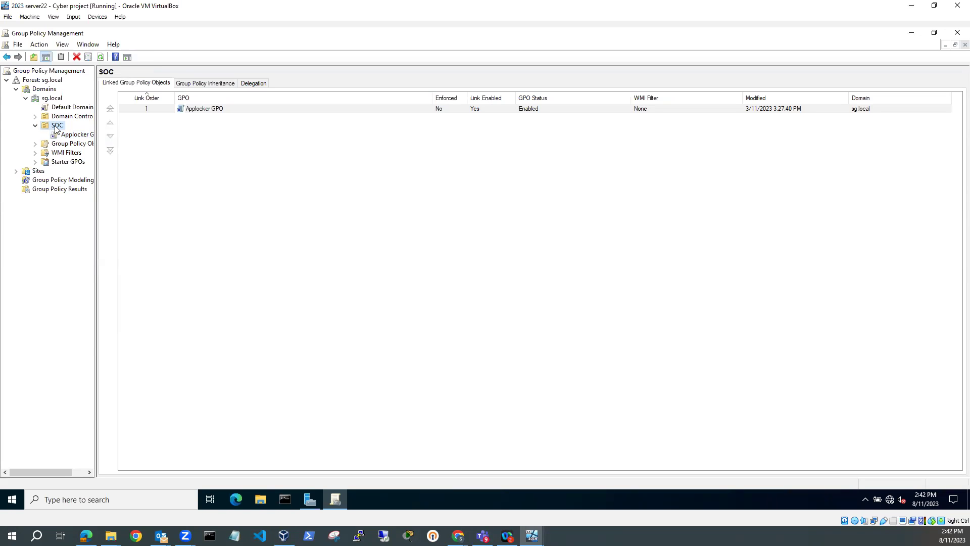
right_click(56, 129)
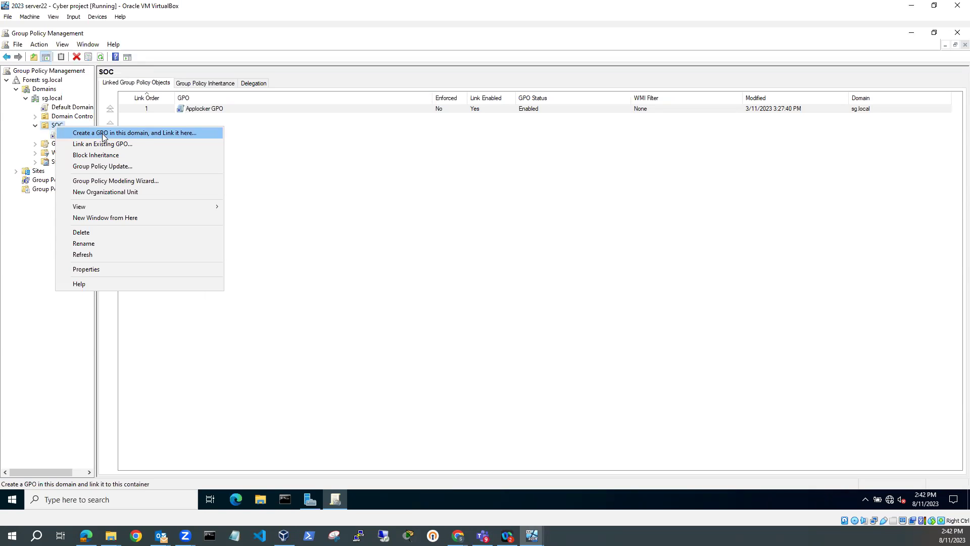
click(24, 138)
click(76, 135)
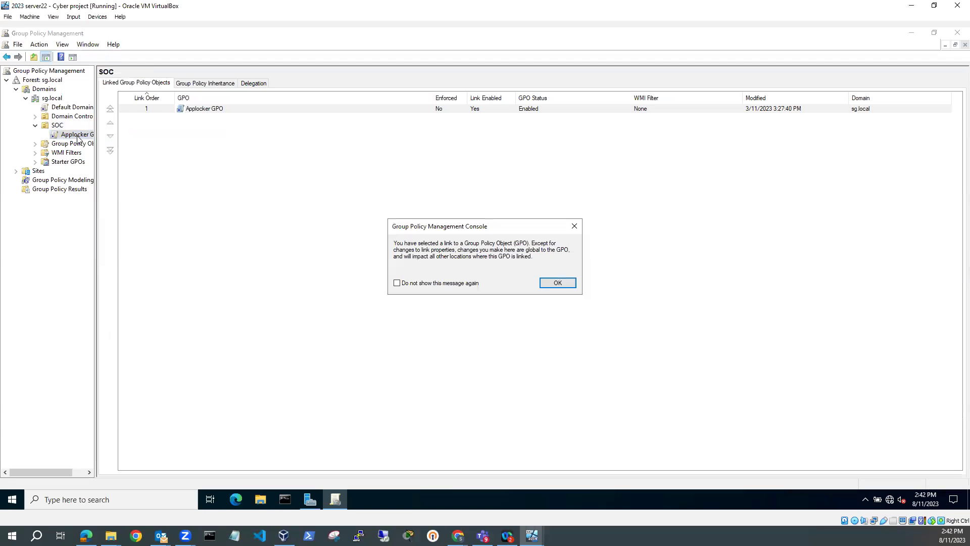
click(551, 284)
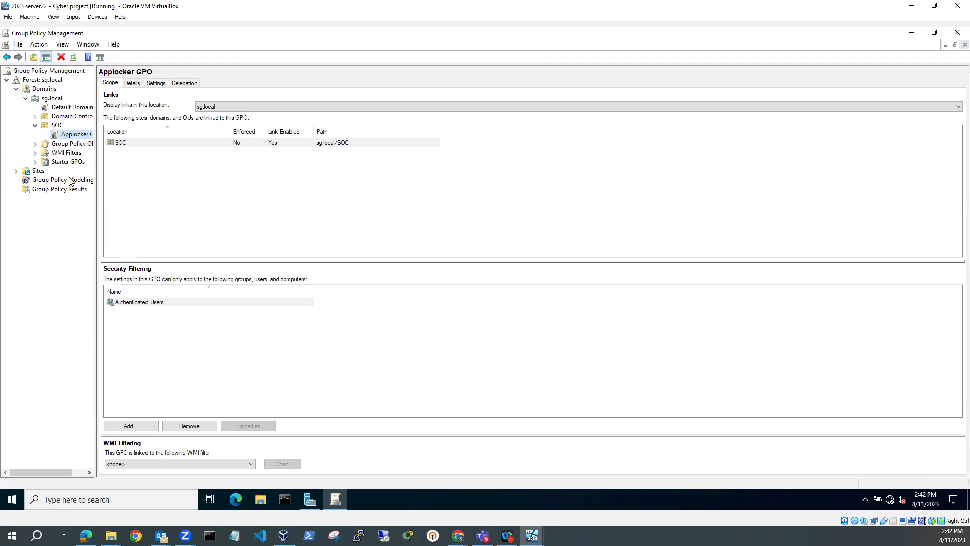
right_click(75, 135)
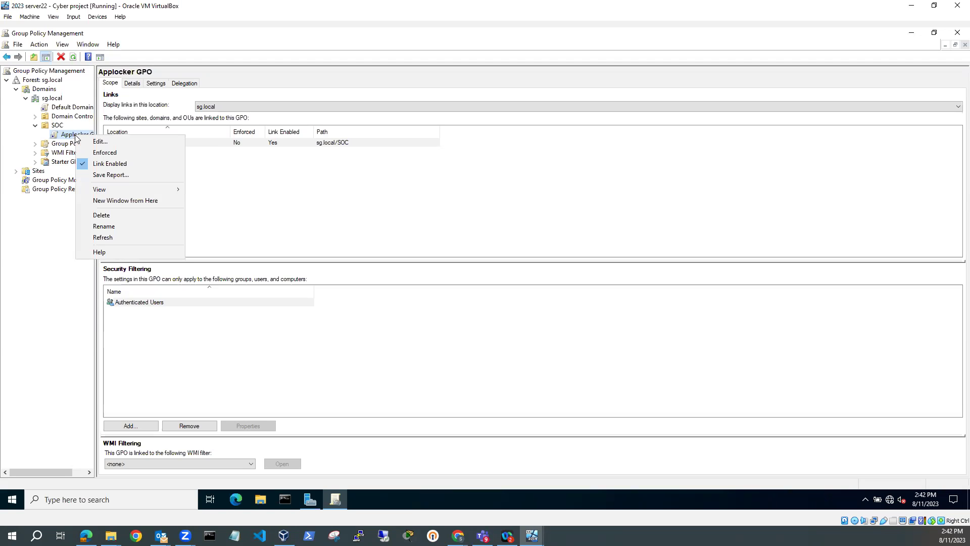
click(116, 158)
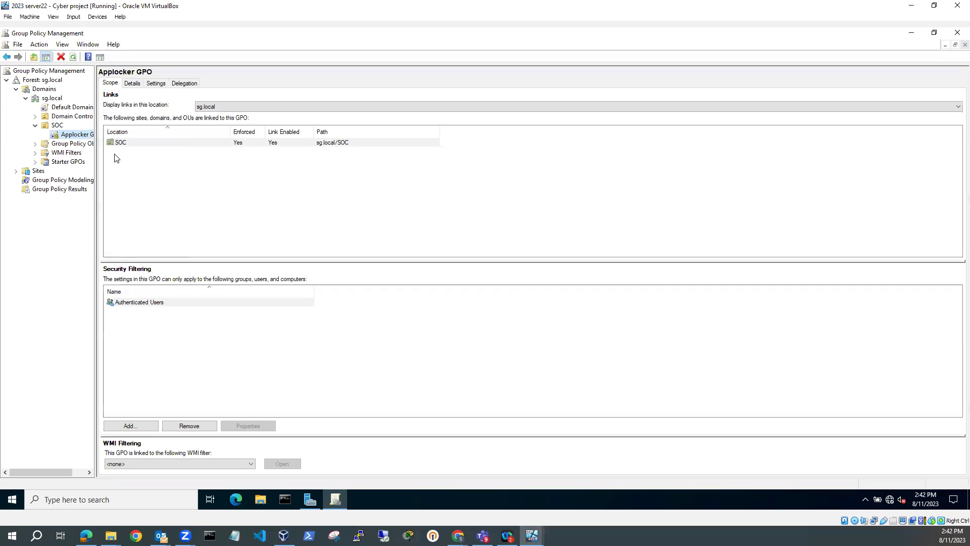
Open the Applocker GPO in the Group Policy Management Editor
right_click(75, 137)
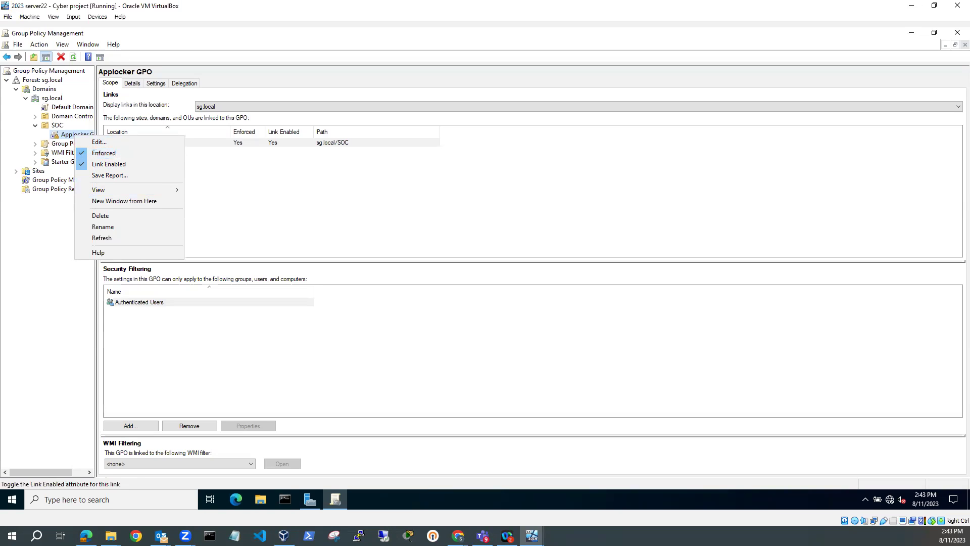
click(315, 244)
right_click(125, 145)
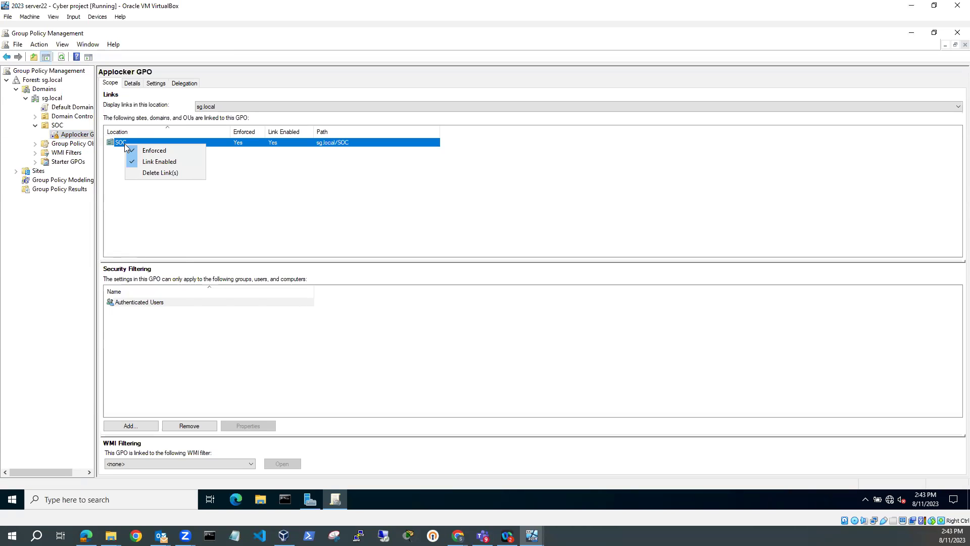
click(181, 202)
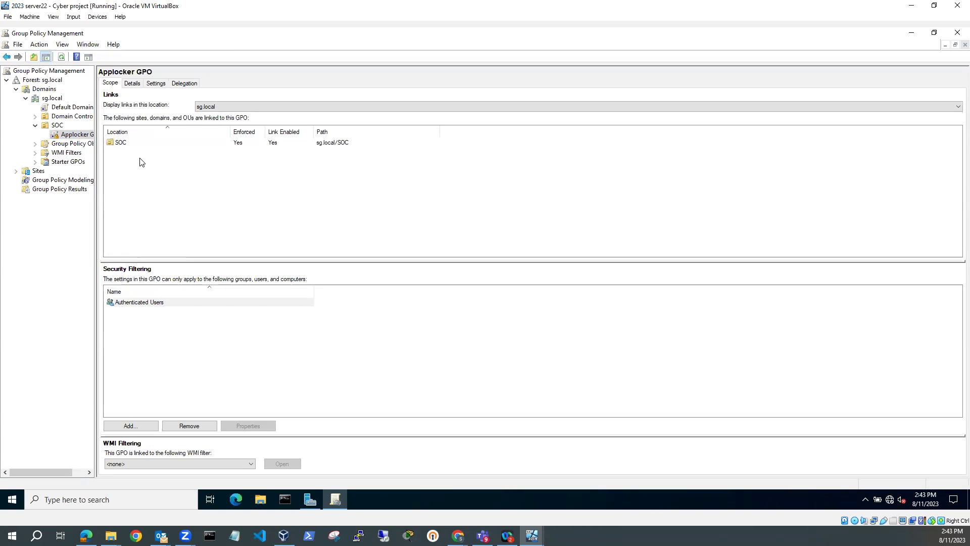
right_click(83, 137)
click(112, 139)
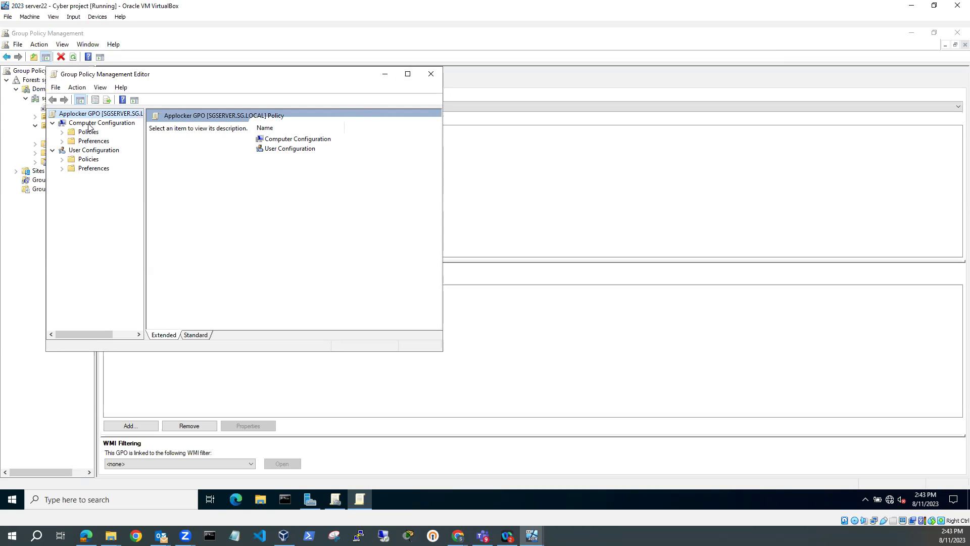
Expand Computer Configuration > Policies > Windows Settings > Security Settings, with the editor maximized and tree widened
click(62, 132)
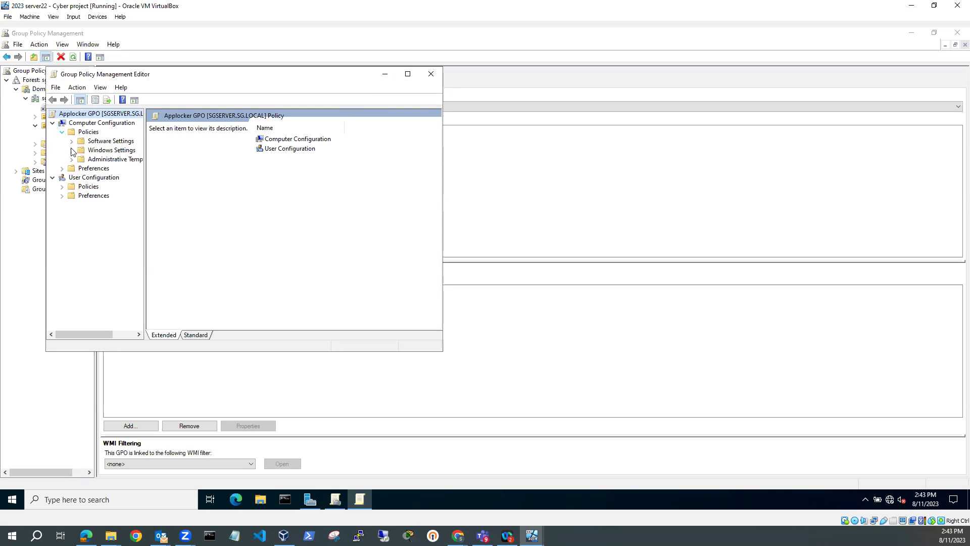
click(72, 150)
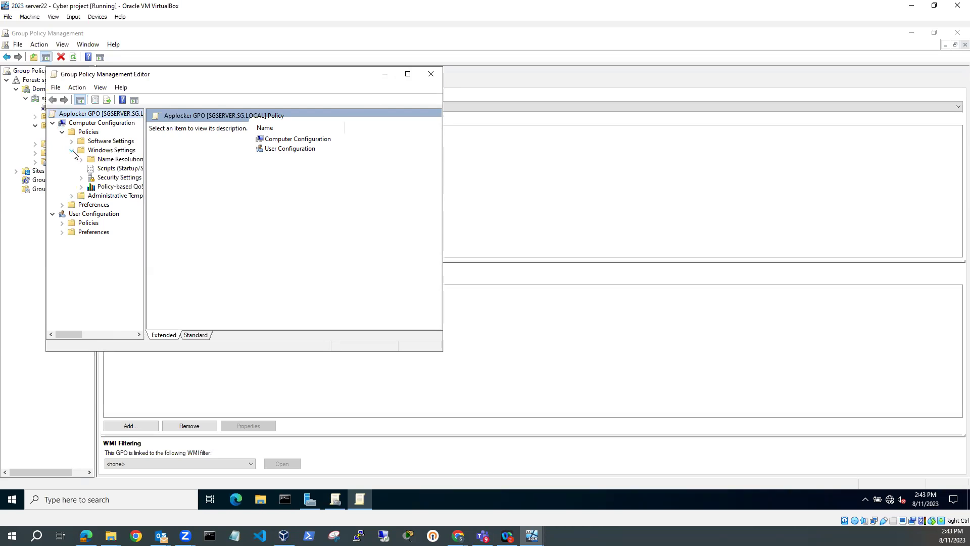
click(81, 178)
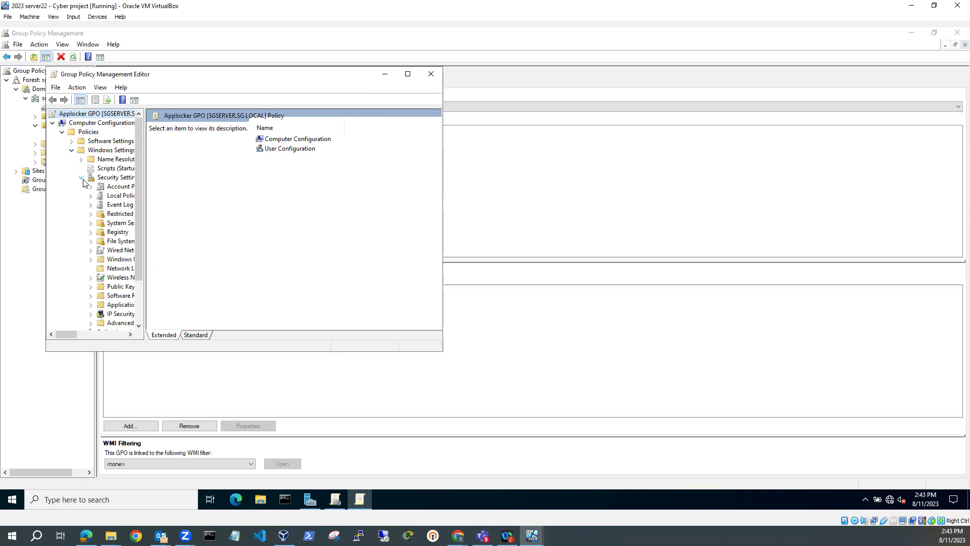
click(408, 75)
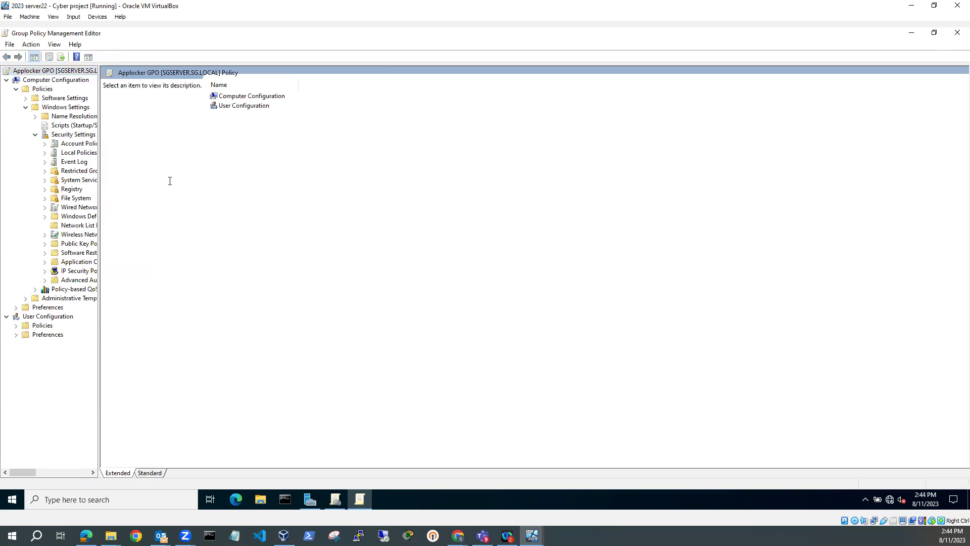
drag(100, 201, 143, 201)
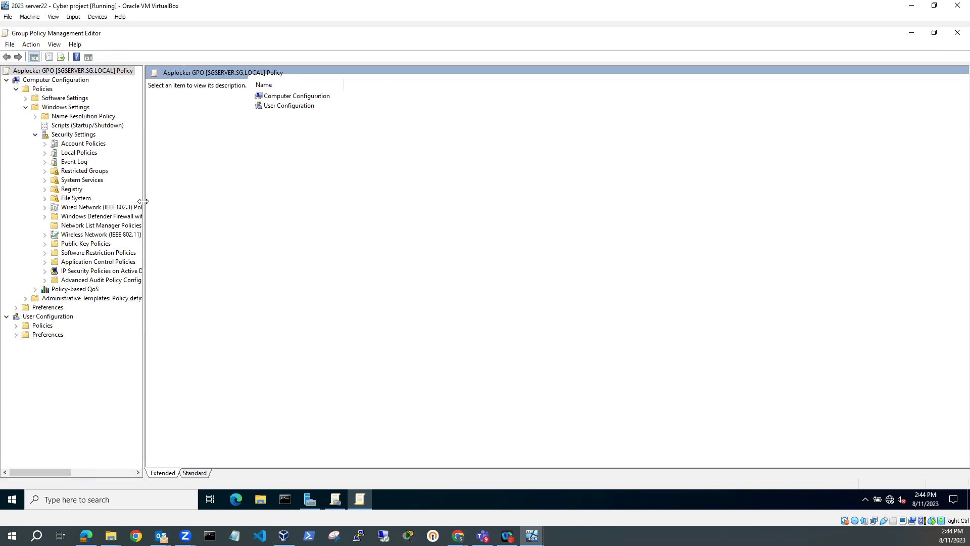
Define the Application Identity system service policy with startup mode Automatic
click(77, 181)
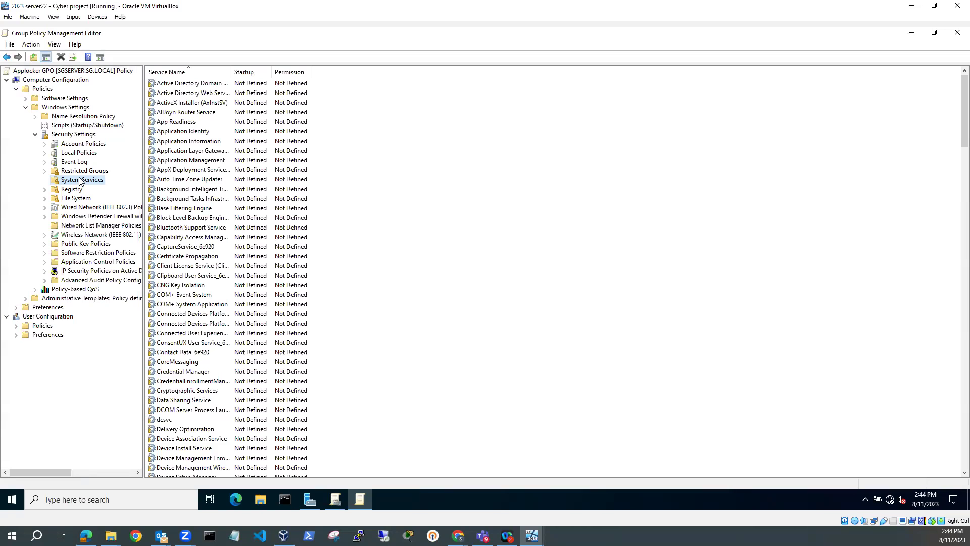
click(177, 133)
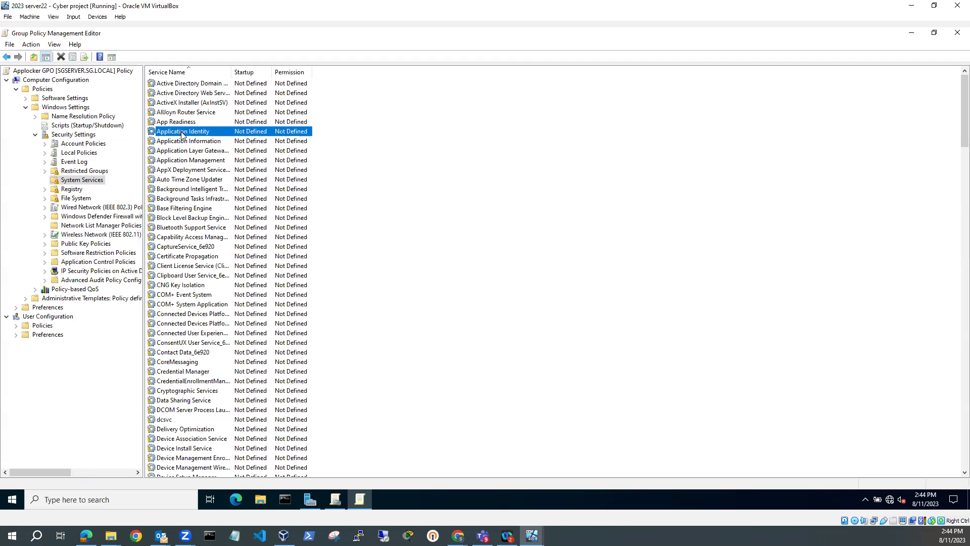
double_click(182, 134)
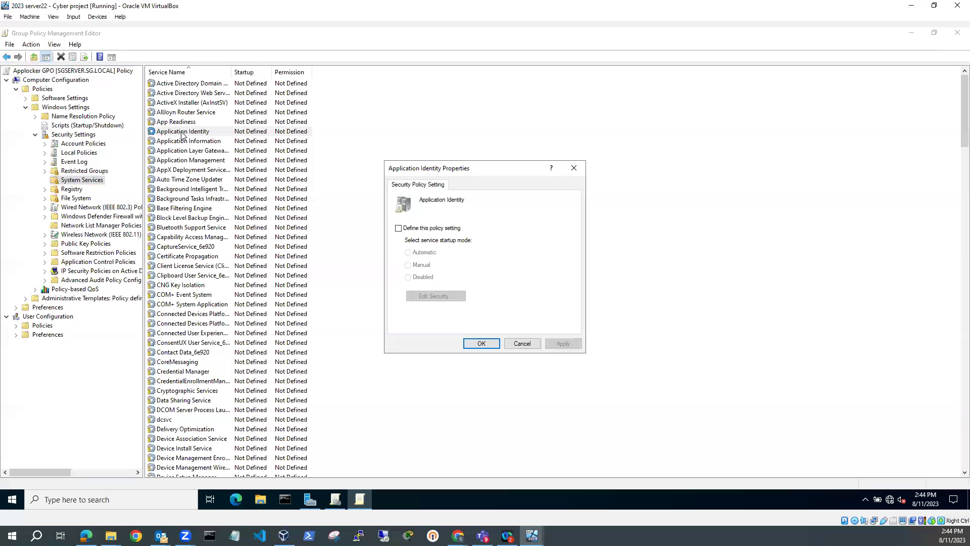
click(399, 228)
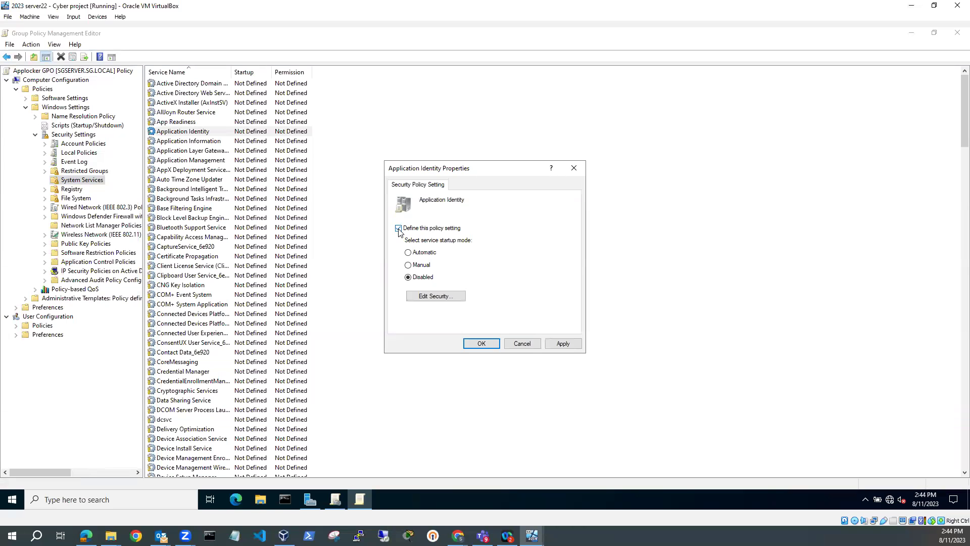
click(409, 253)
click(575, 345)
click(485, 343)
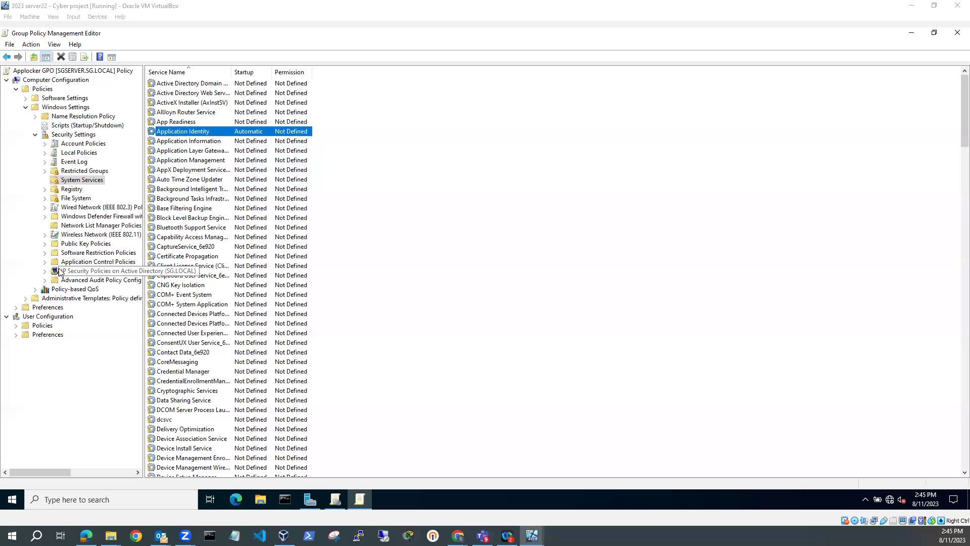
click(45, 261)
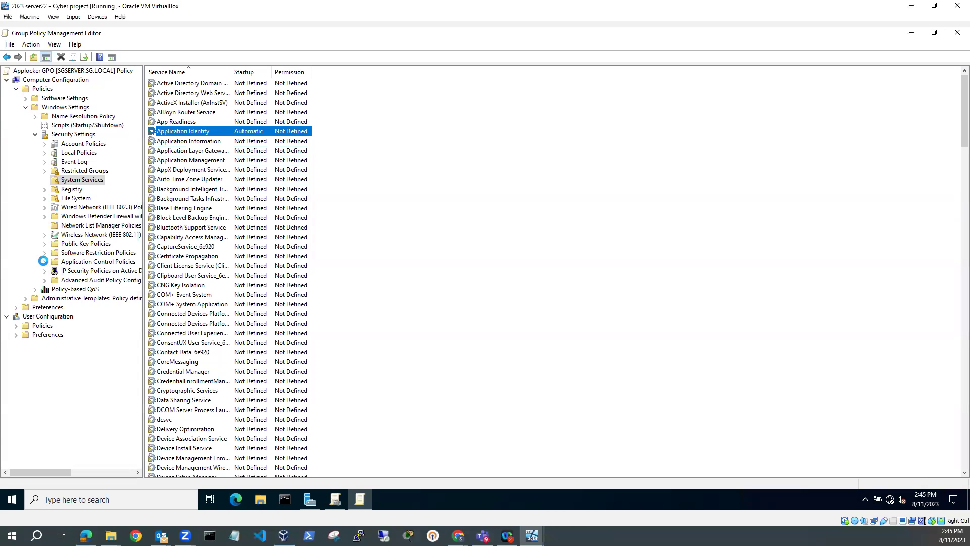
click(83, 272)
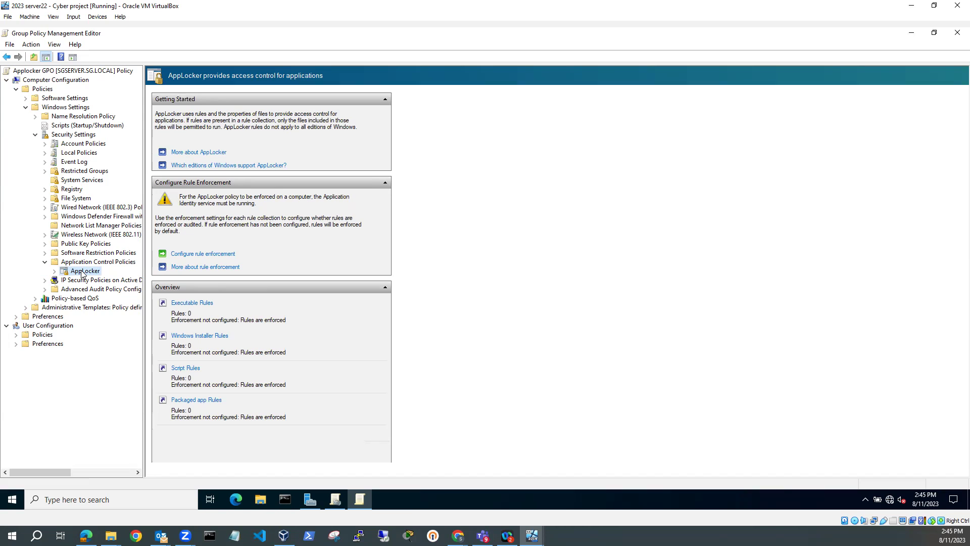
click(54, 272)
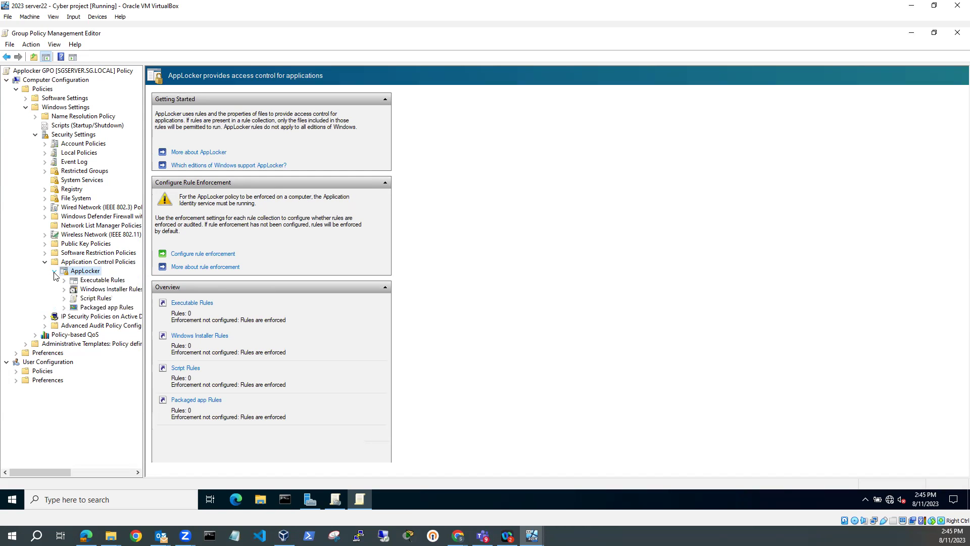
click(101, 281)
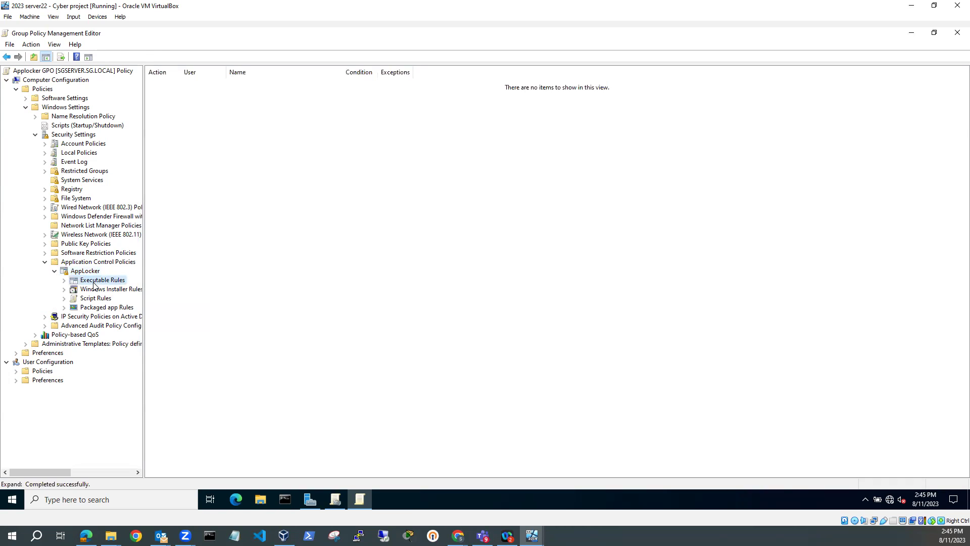
click(99, 292)
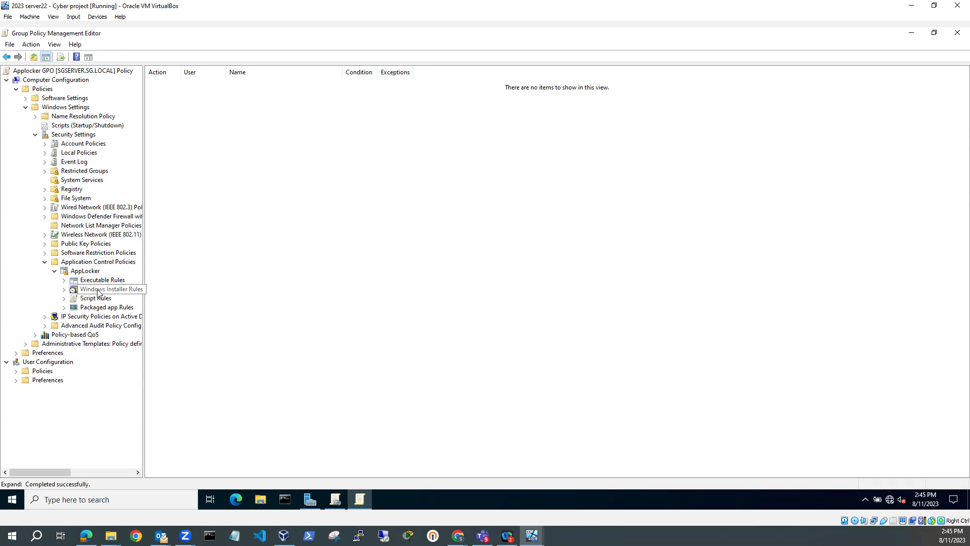
click(96, 300)
click(99, 307)
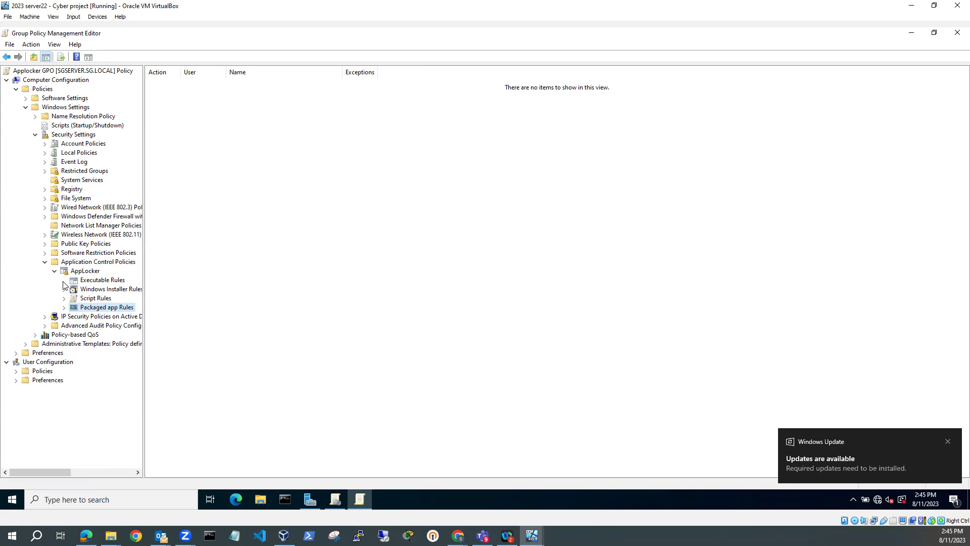
click(99, 281)
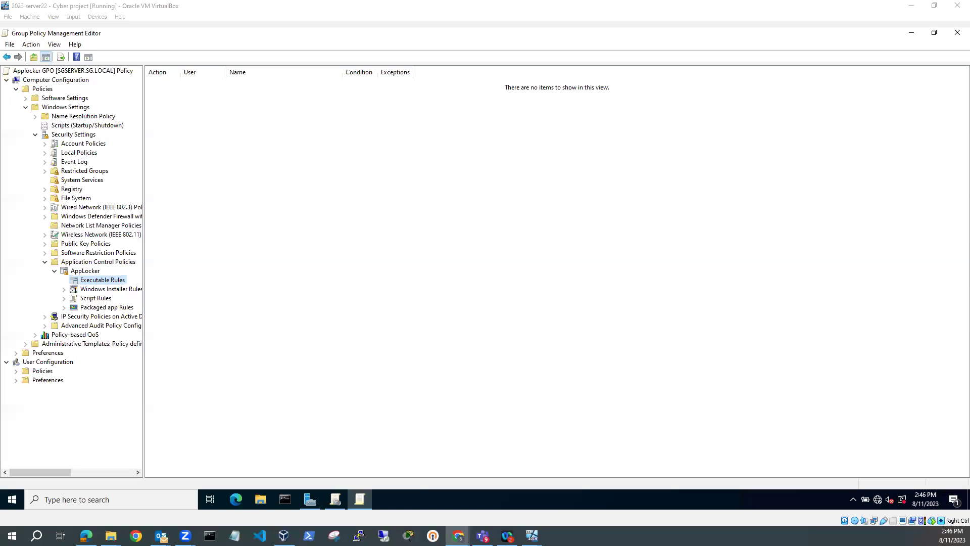
Create the default Executable Rules and widen the User column to show full names
right_click(104, 282)
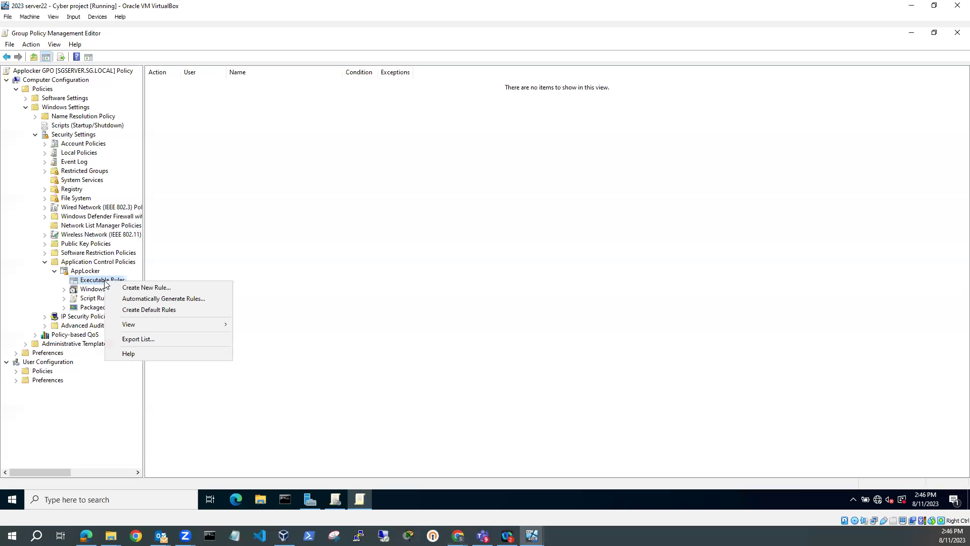
click(155, 312)
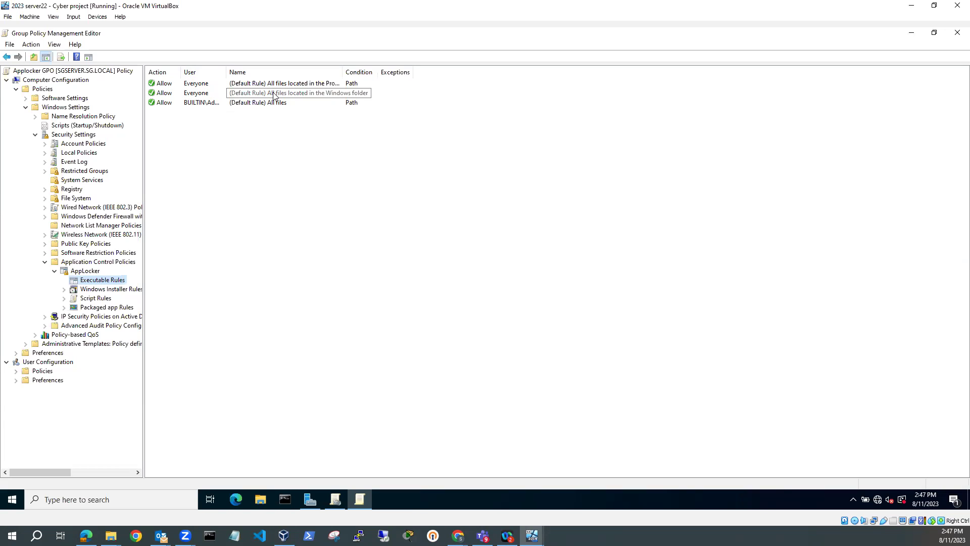
click(204, 106)
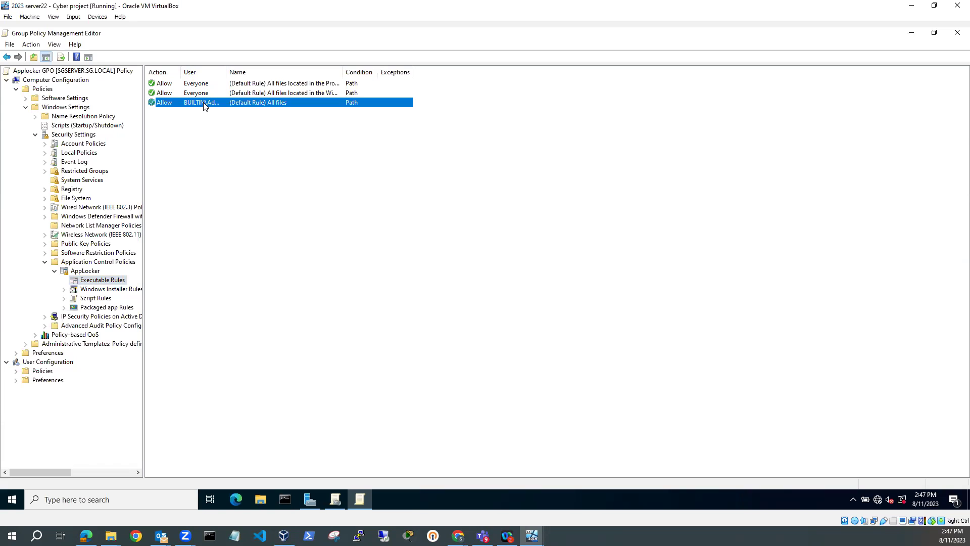
drag(266, 74, 274, 73)
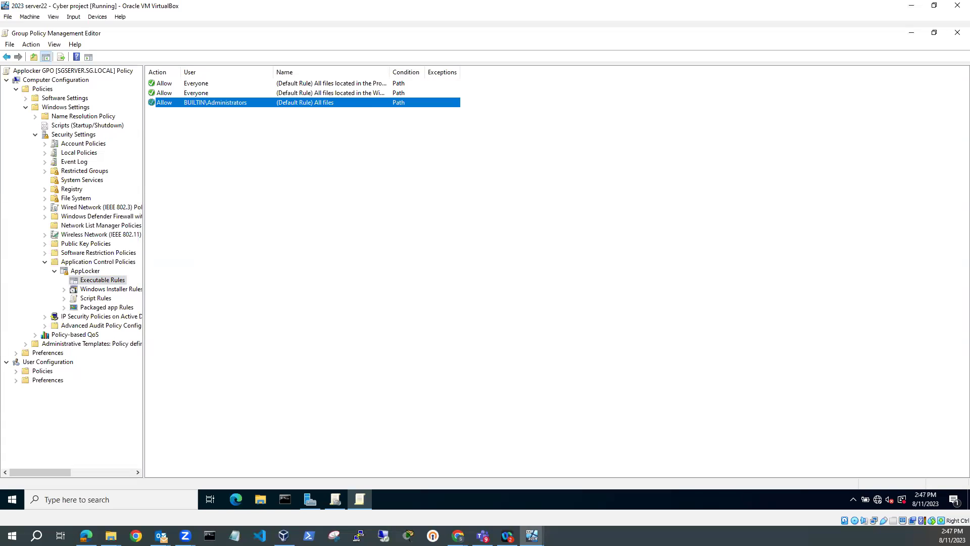
click(444, 222)
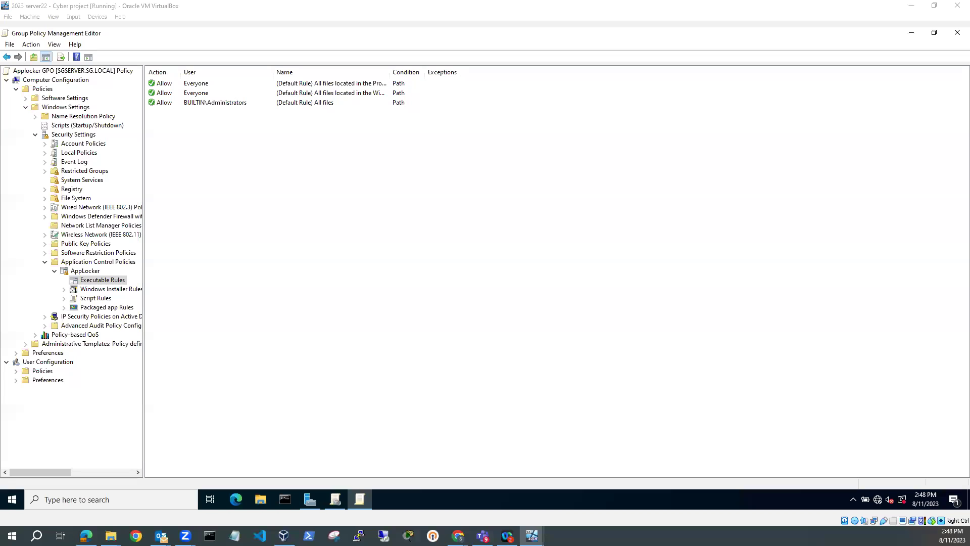
Start a new executable rule with action Deny and a Path condition
right_click(204, 176)
click(238, 181)
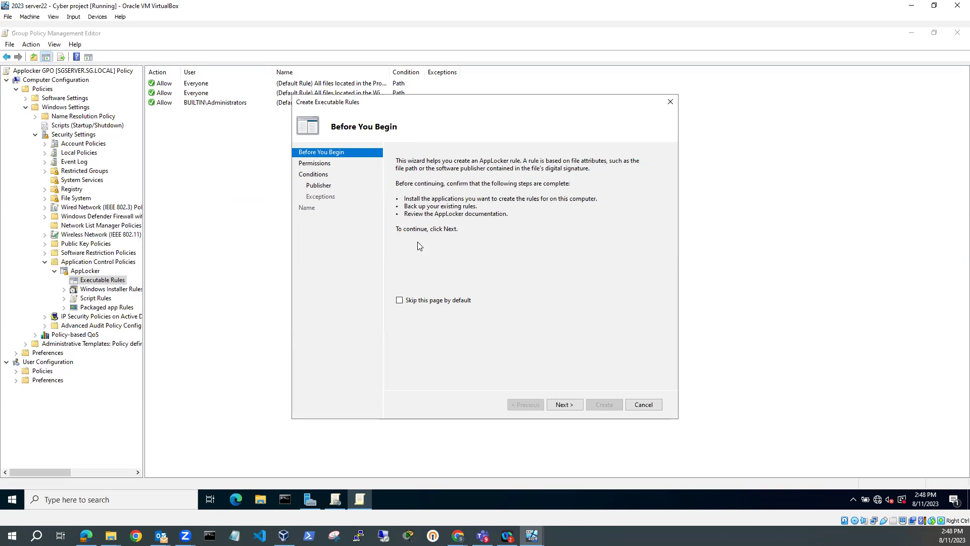
click(564, 405)
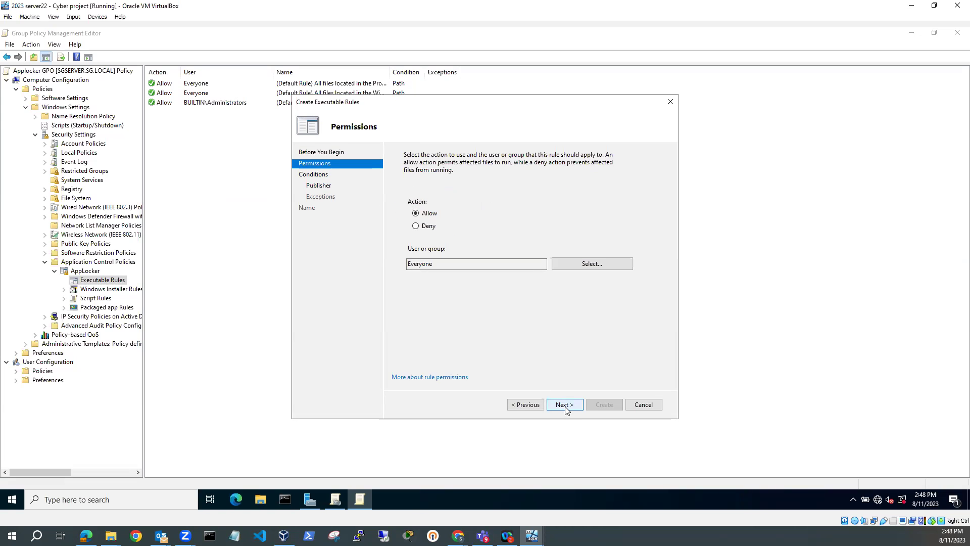
click(415, 226)
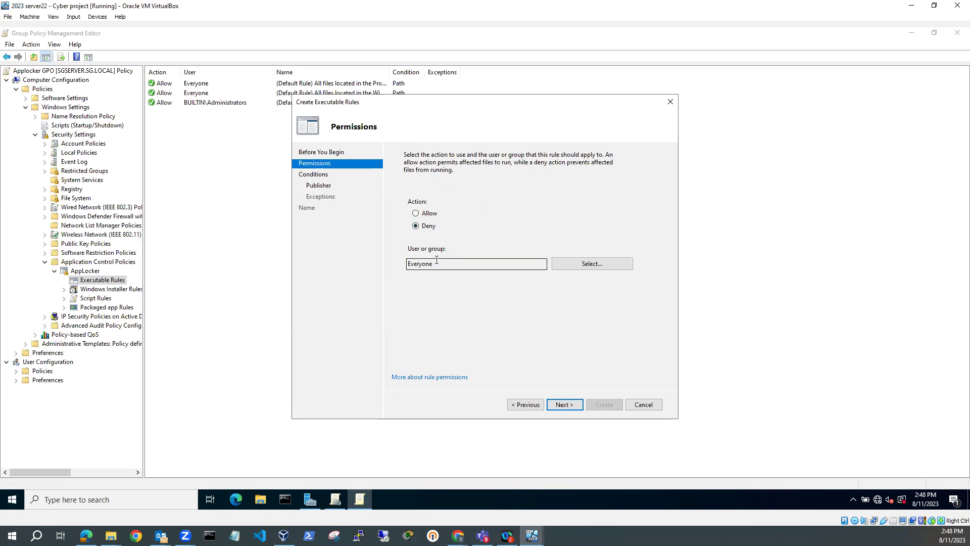
click(564, 404)
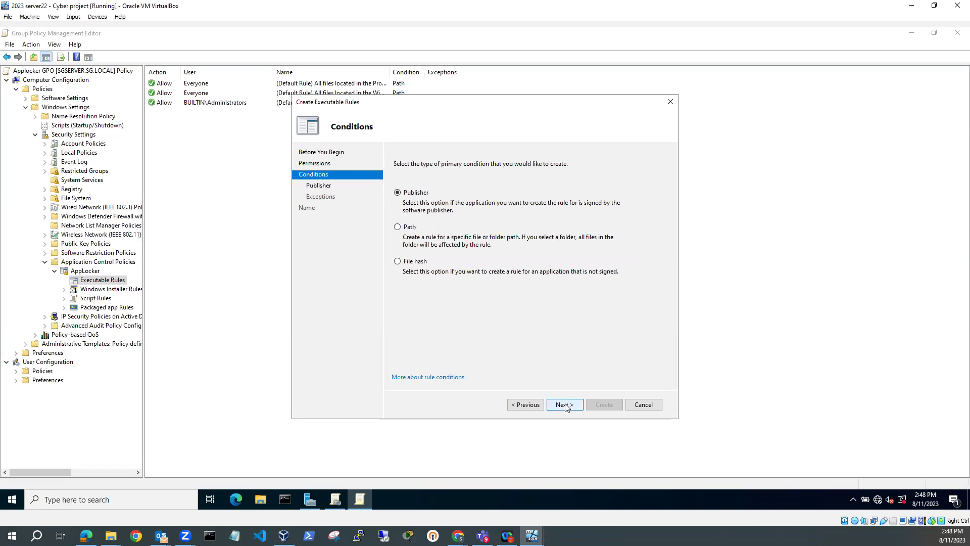
click(398, 227)
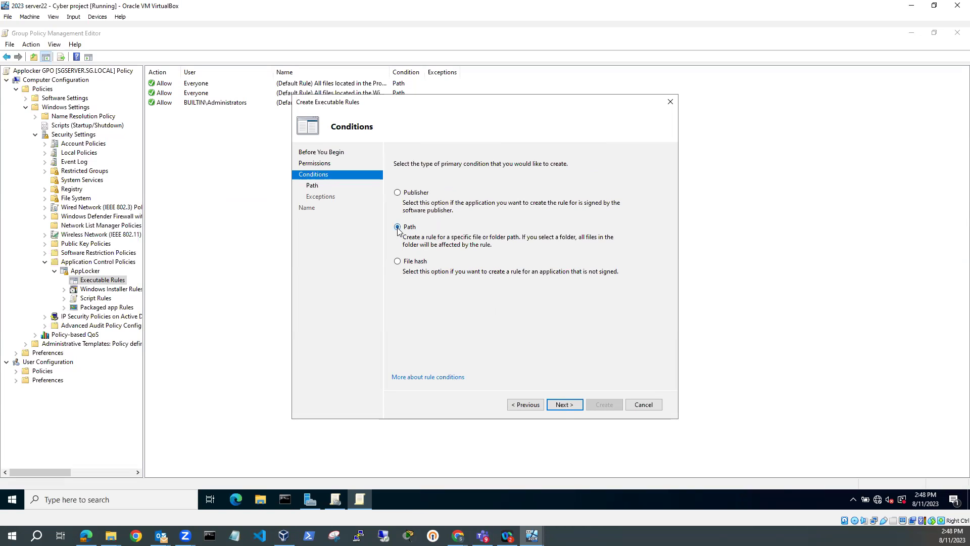
click(564, 405)
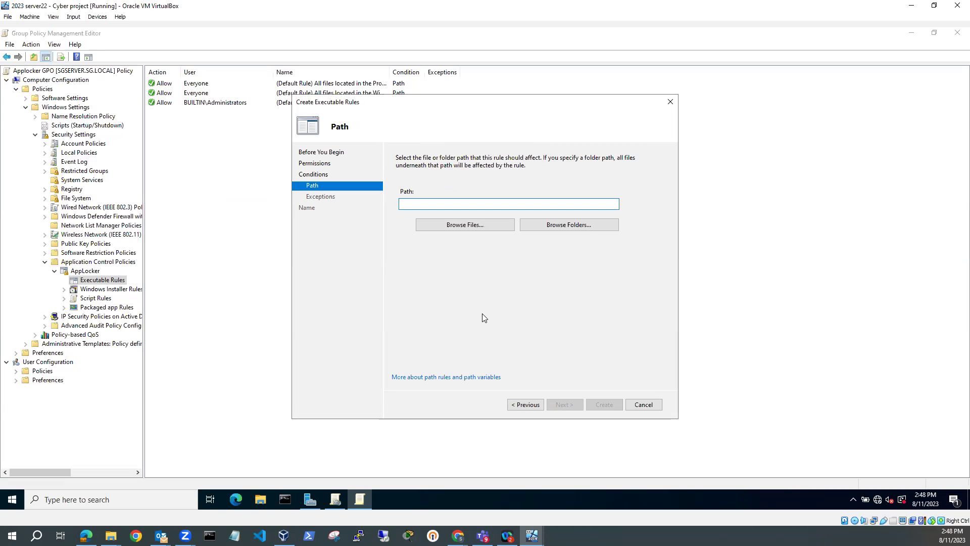
Browse to C:\Windows\System32\calc.exe as the rule's path
click(468, 226)
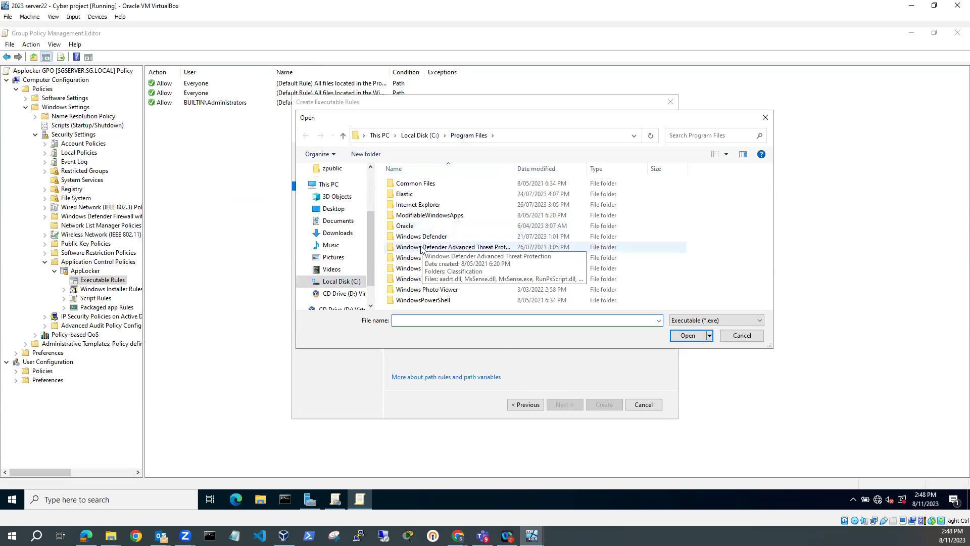
click(421, 138)
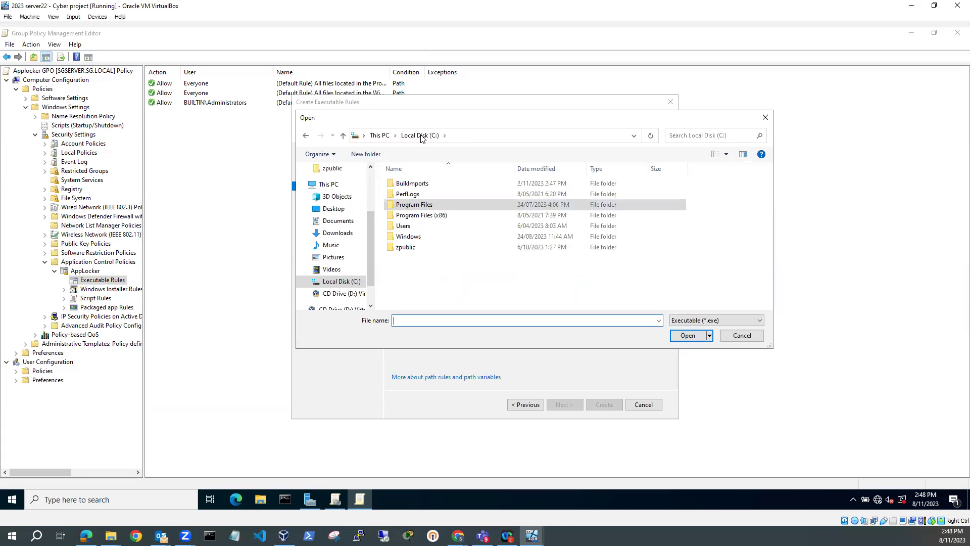
click(408, 238)
double_click(408, 238)
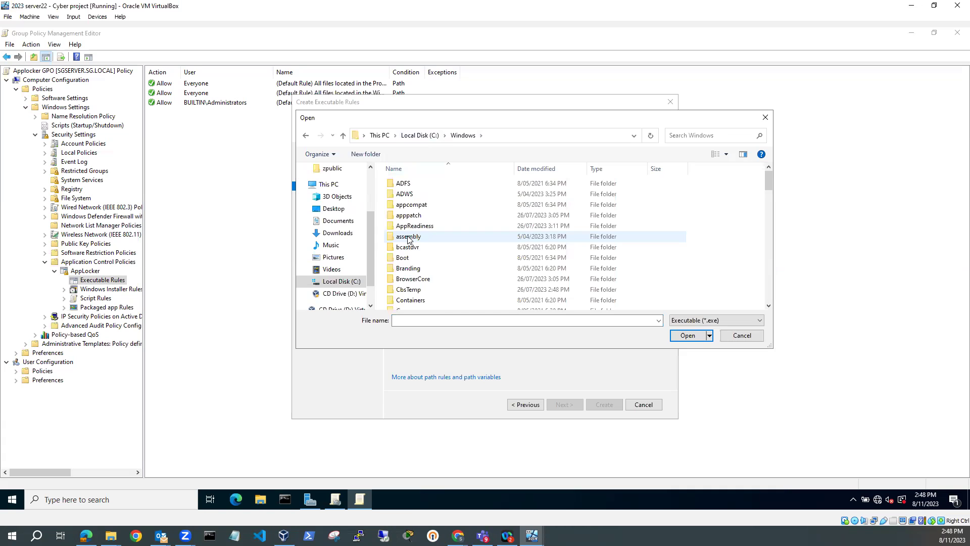
scroll(408, 239, down, 15)
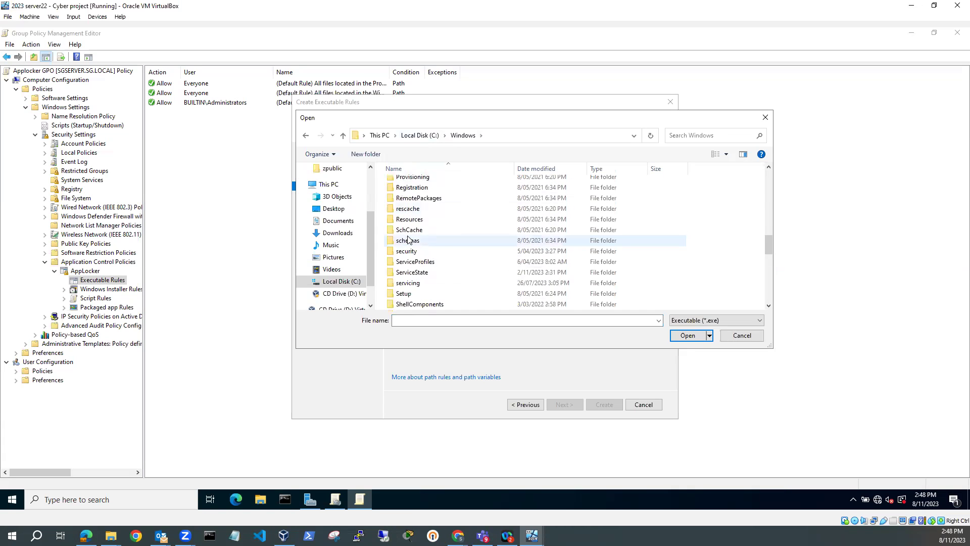
scroll(408, 240, down, 4)
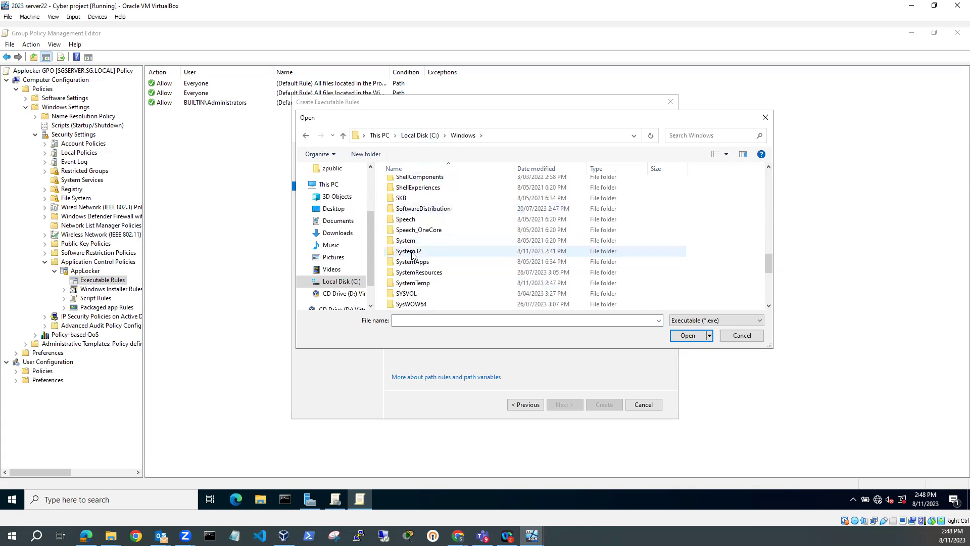
double_click(411, 251)
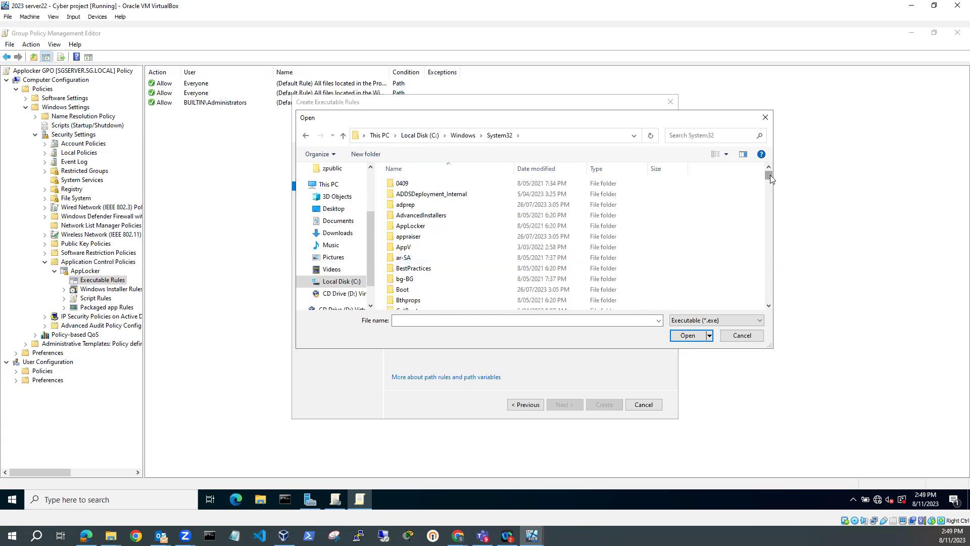
drag(770, 175, 768, 204)
scroll(564, 238, up, 3)
scroll(564, 237, up, 7)
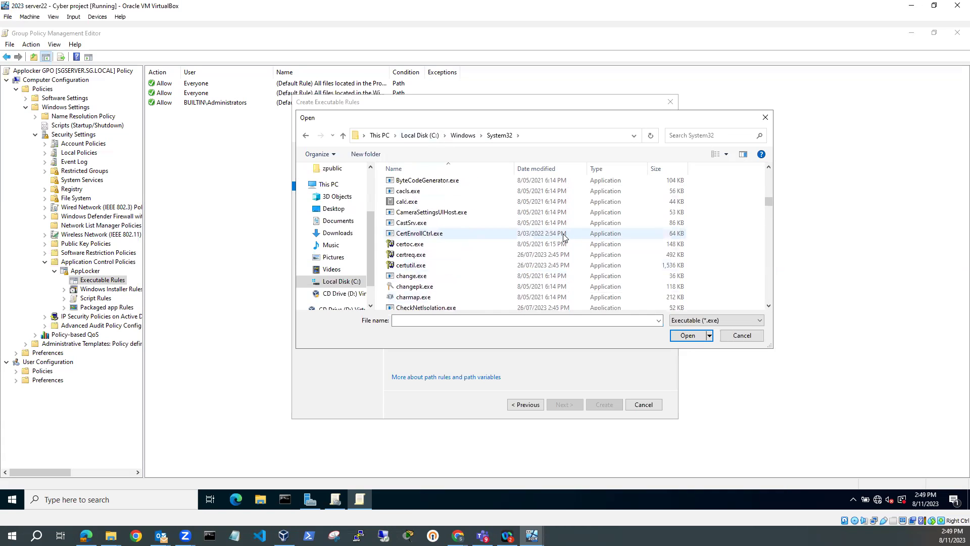
click(407, 201)
Confirm calc.exe as the path and continue without adding exceptions
click(688, 336)
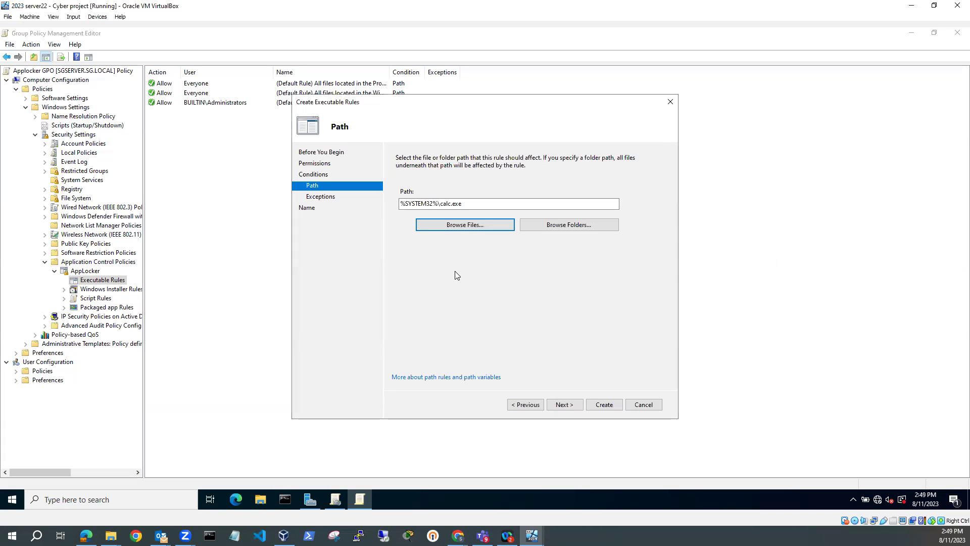
click(564, 404)
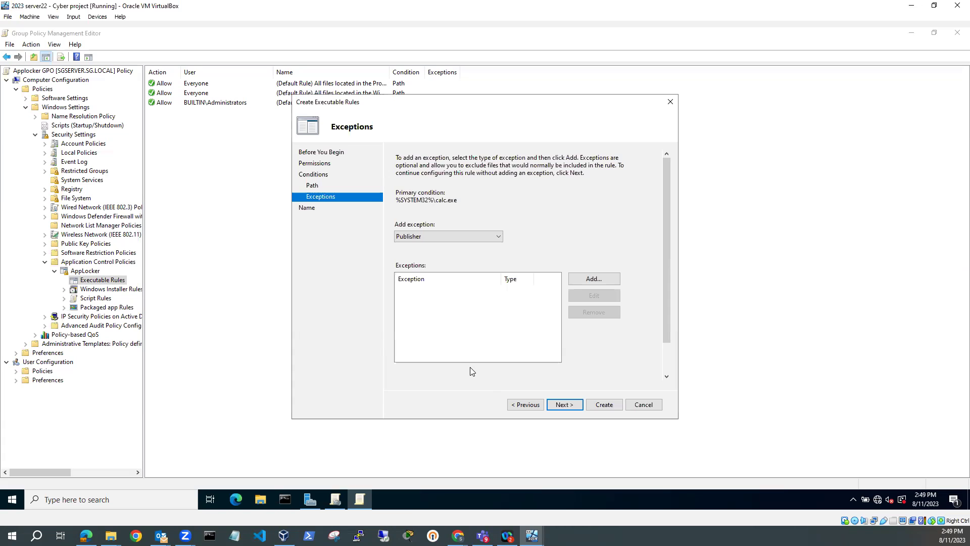
click(581, 280)
click(498, 237)
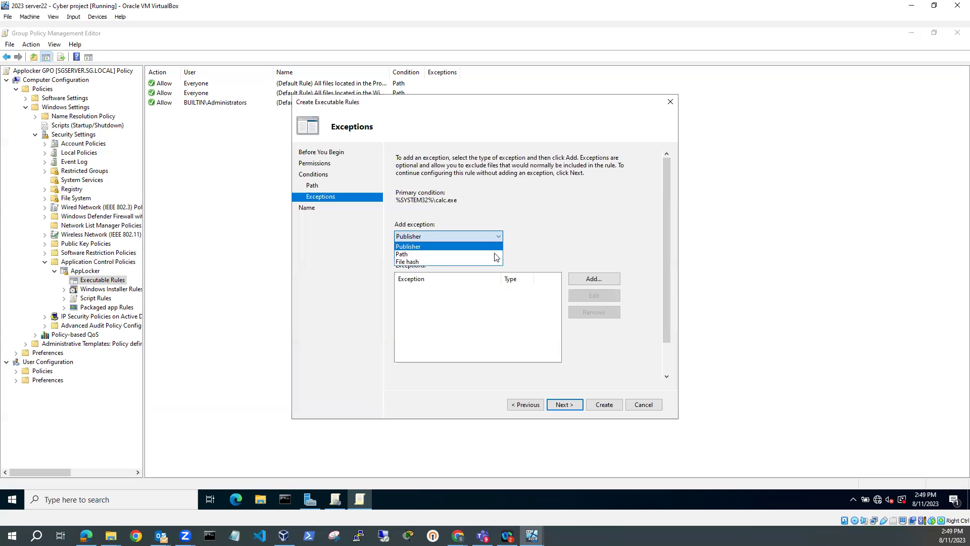
click(558, 231)
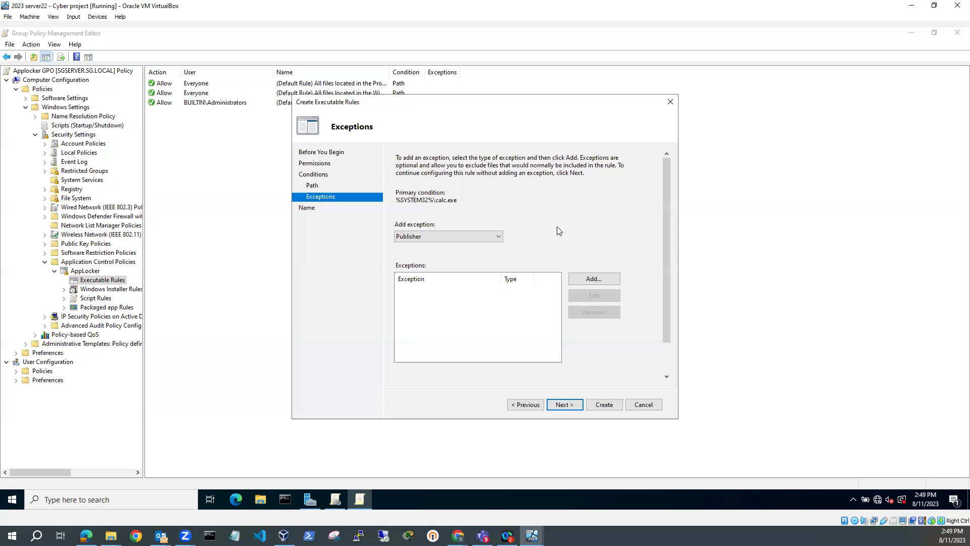
click(564, 404)
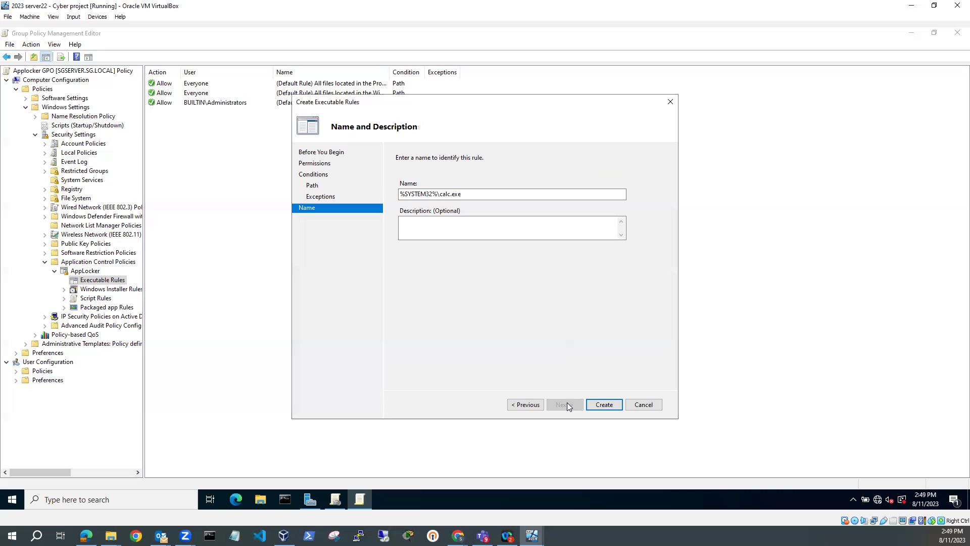
Give the rule the description 'Block calculate' and create it
click(416, 225)
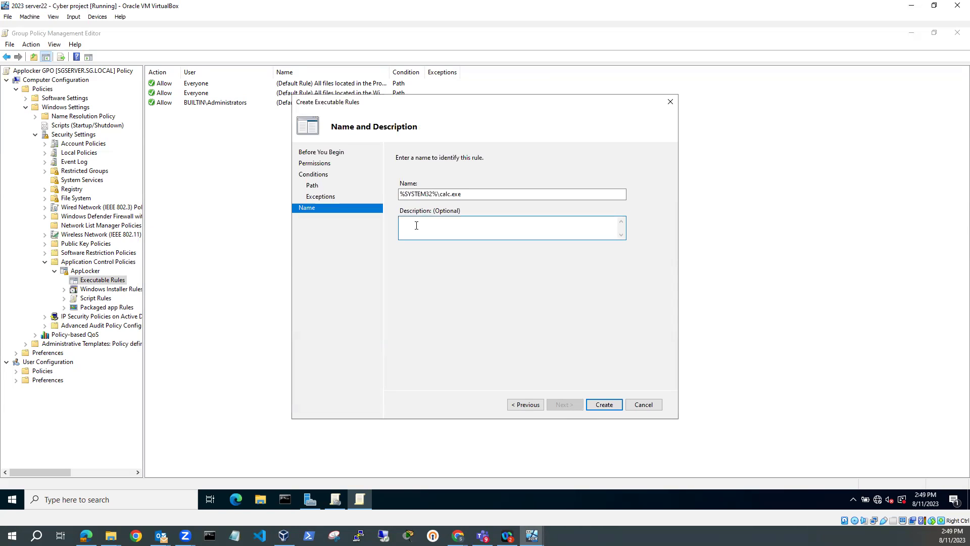
text(B)
text(lock ca)
text(lculat)
text(e)
click(605, 405)
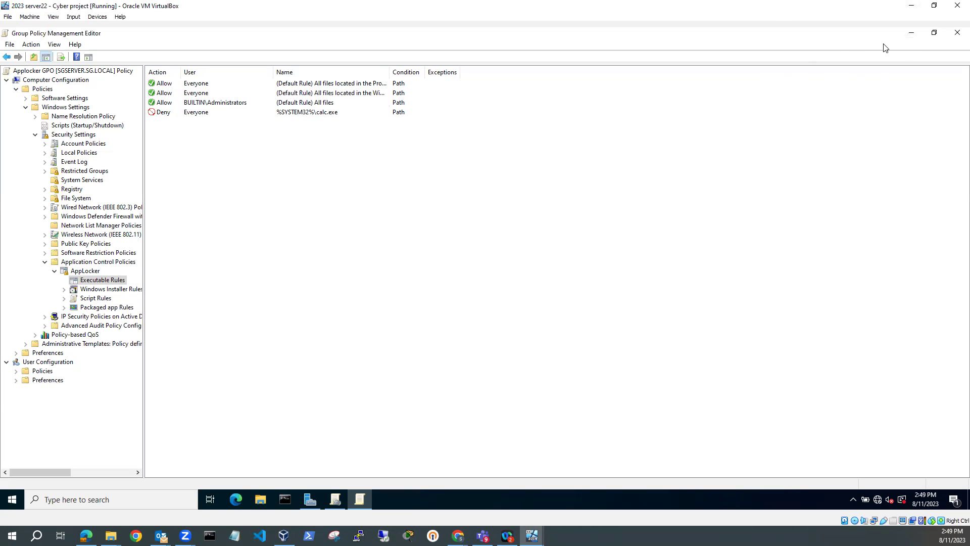
Check the Applocker link on the SOC OU, then minimize both policy windows to Server Manager
click(912, 35)
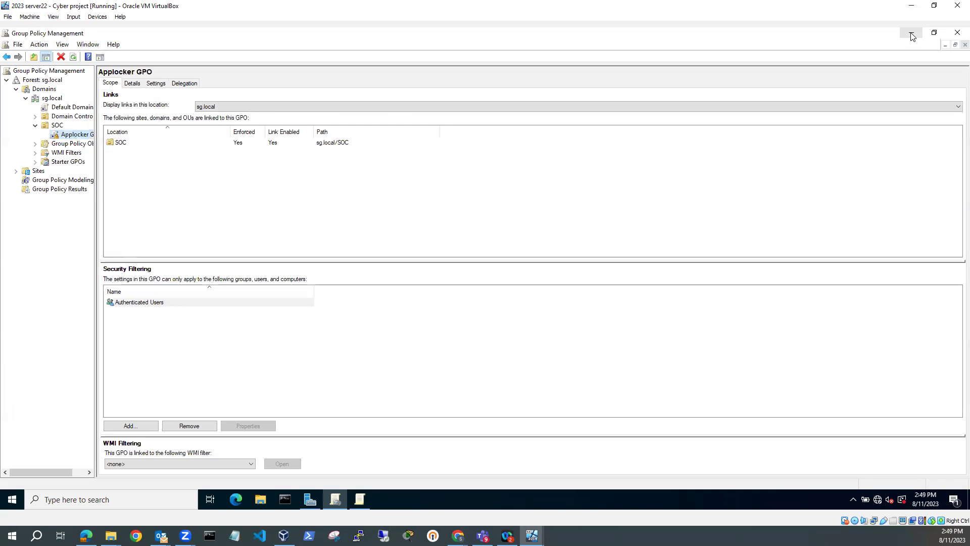
click(57, 126)
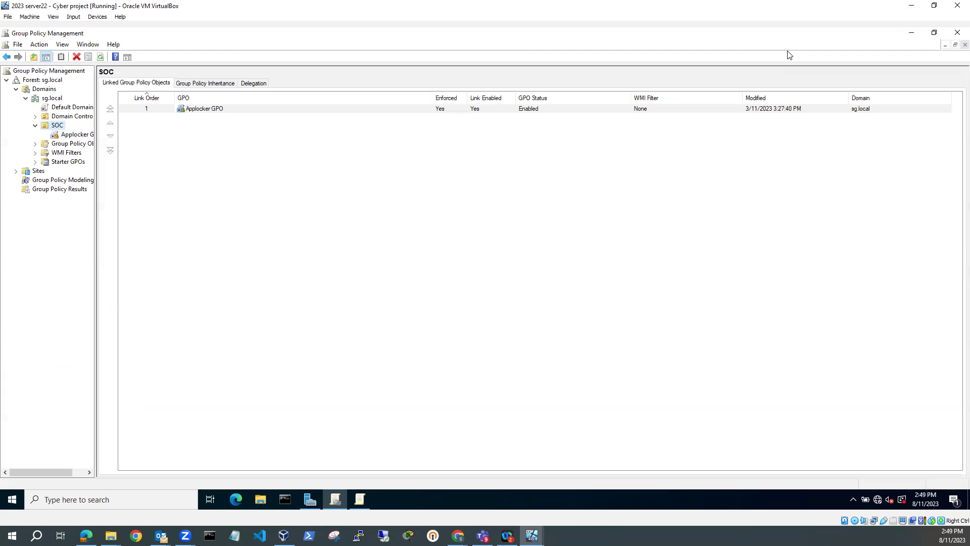
click(912, 33)
Launch Active Directory Users and Computers and review the SOC OU's five users and W11CLIENT1
click(894, 56)
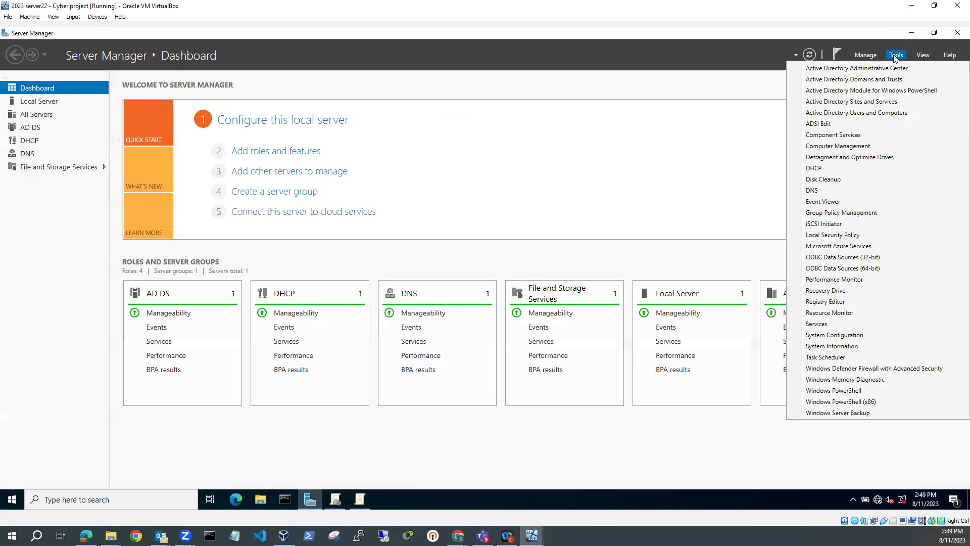
click(871, 113)
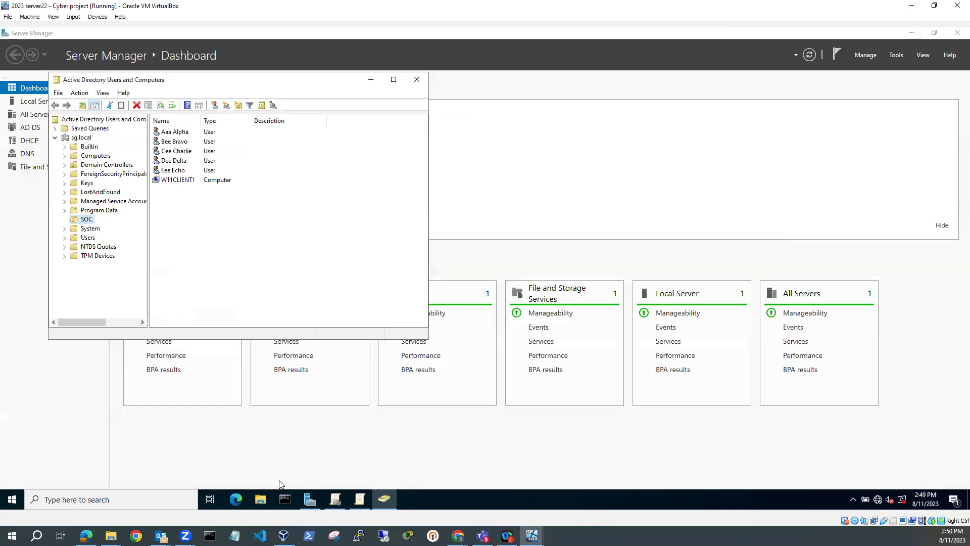
click(169, 182)
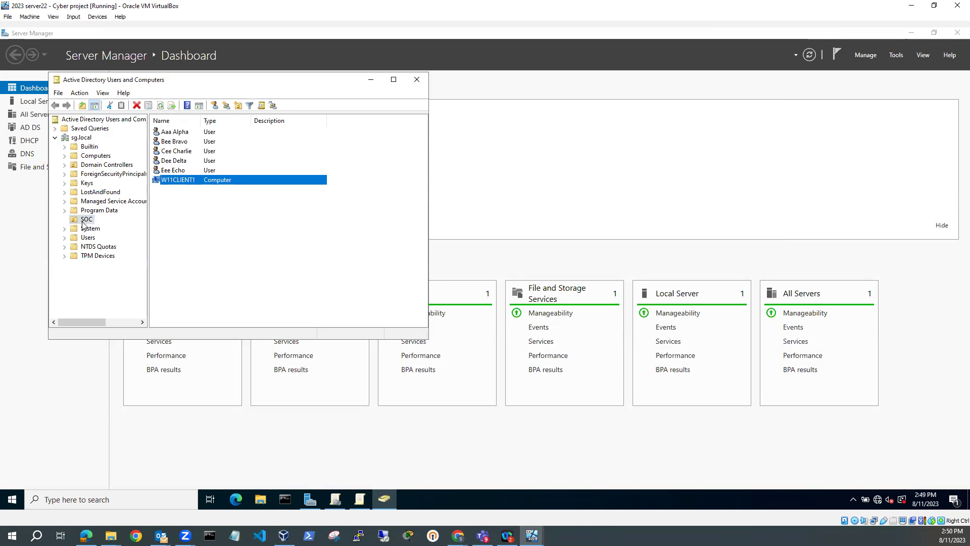
click(178, 141)
click(178, 151)
click(177, 161)
click(177, 170)
click(177, 180)
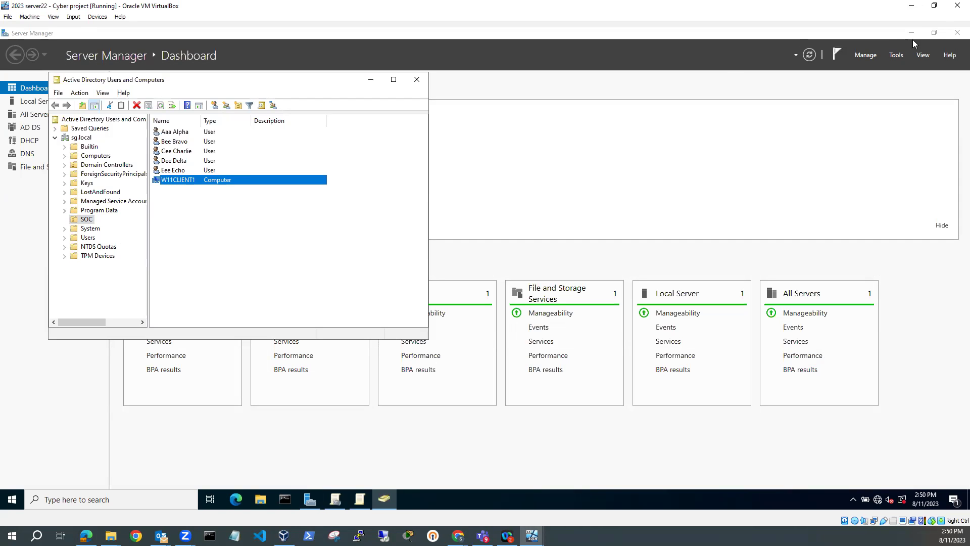
Maximize the Windows 11 VM and sign in with the domain user's password
key(alt+Tab)
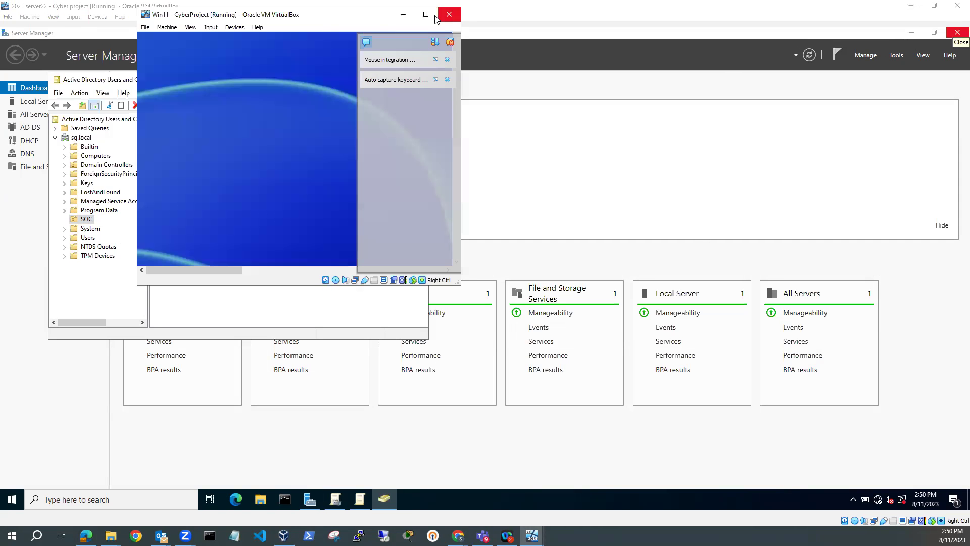
double_click(434, 9)
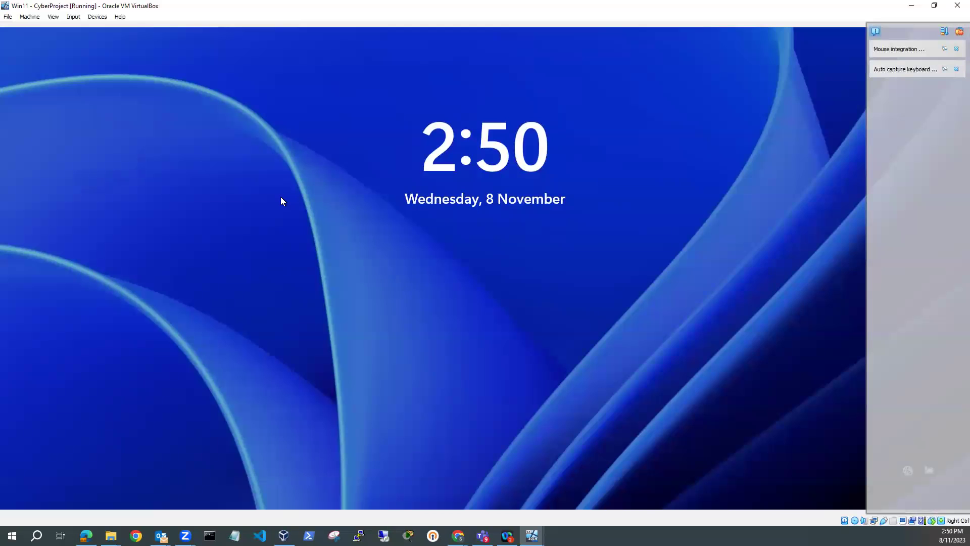
click(340, 276)
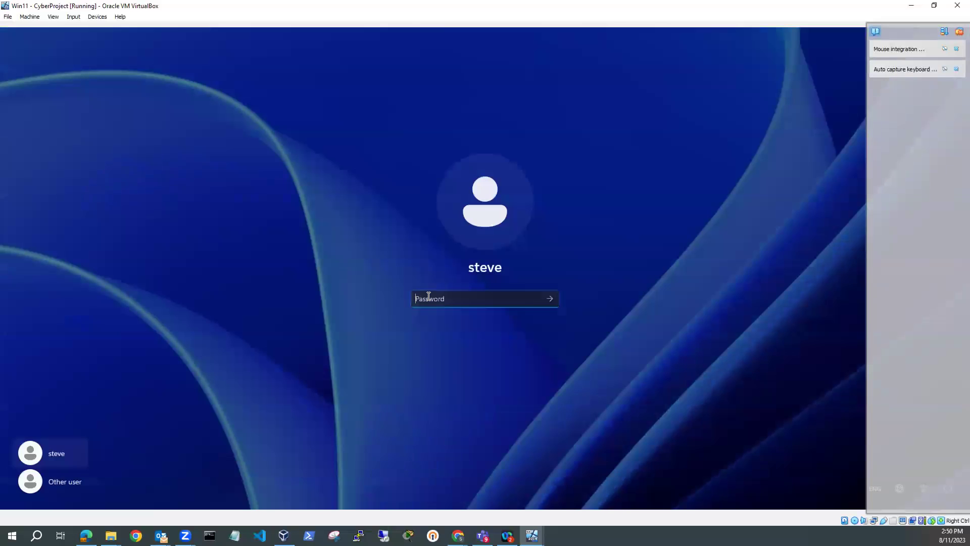
text(•••••••••)
key(Return)
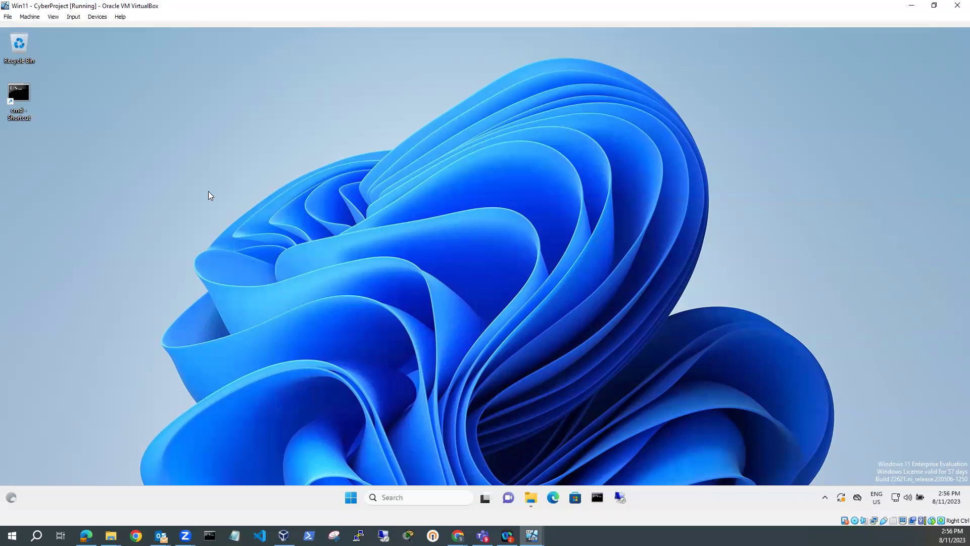
Ping 192.168.100.100 from Command Prompt to confirm server connectivity
click(597, 499)
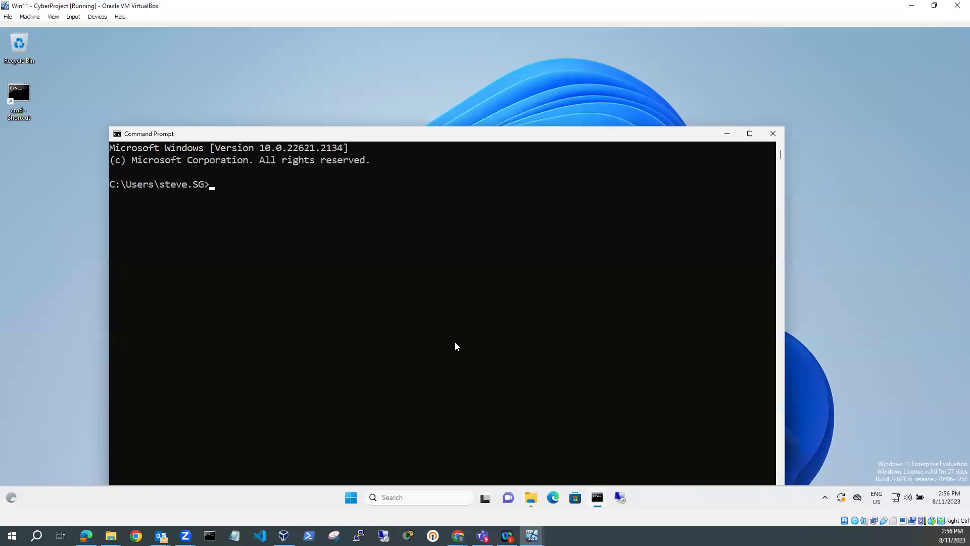
text(ping 192.168.100.100)
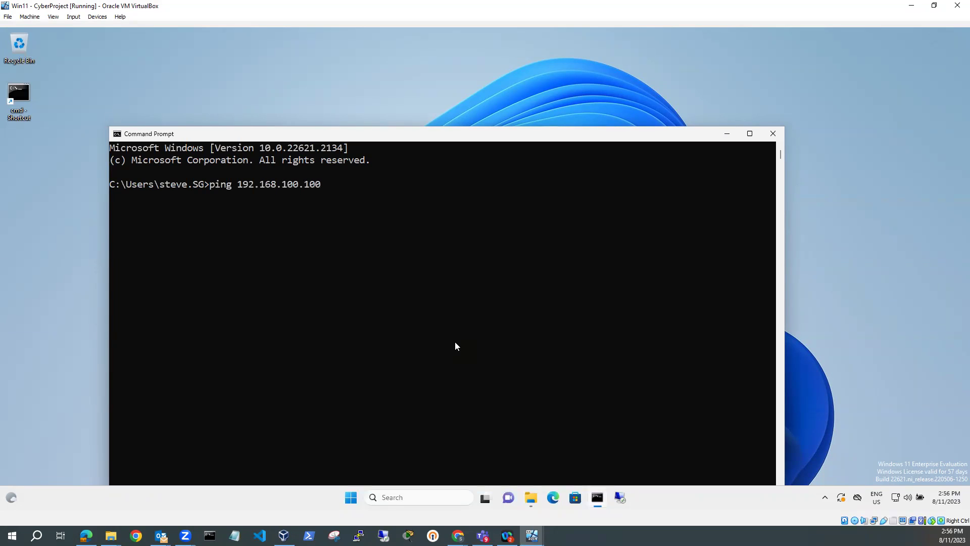
key(Return)
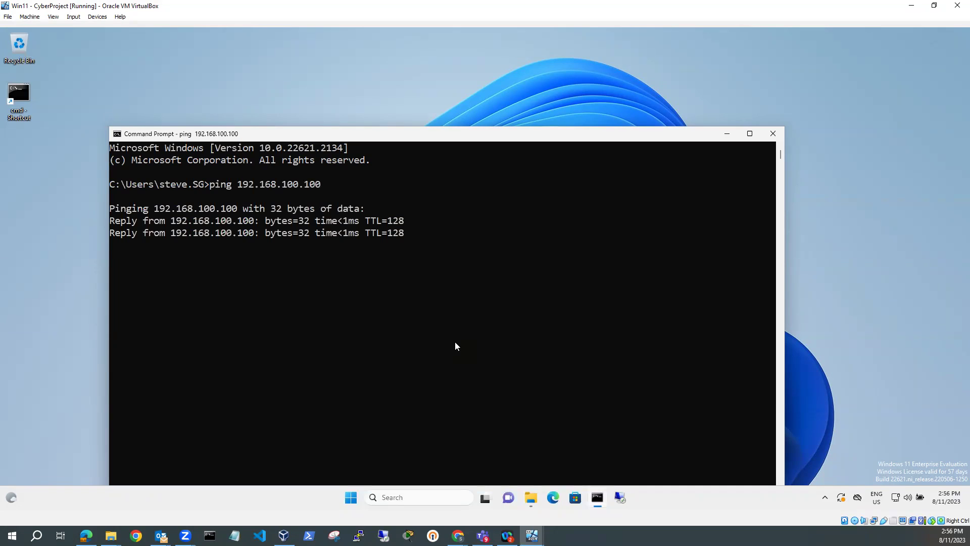
key(ctrl+c)
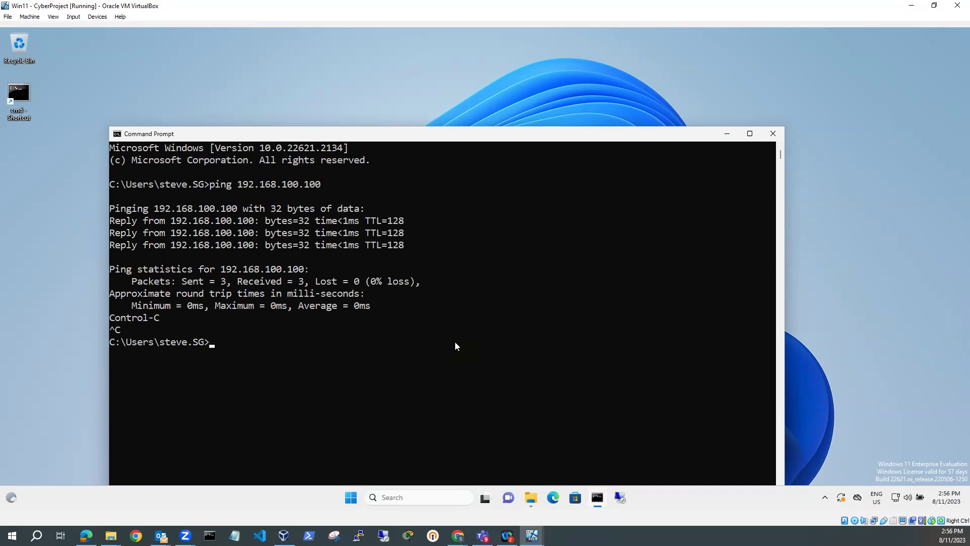
Run gpupdate /force to refresh Group Policy on the client
text(gpupdate /force)
key(Return)
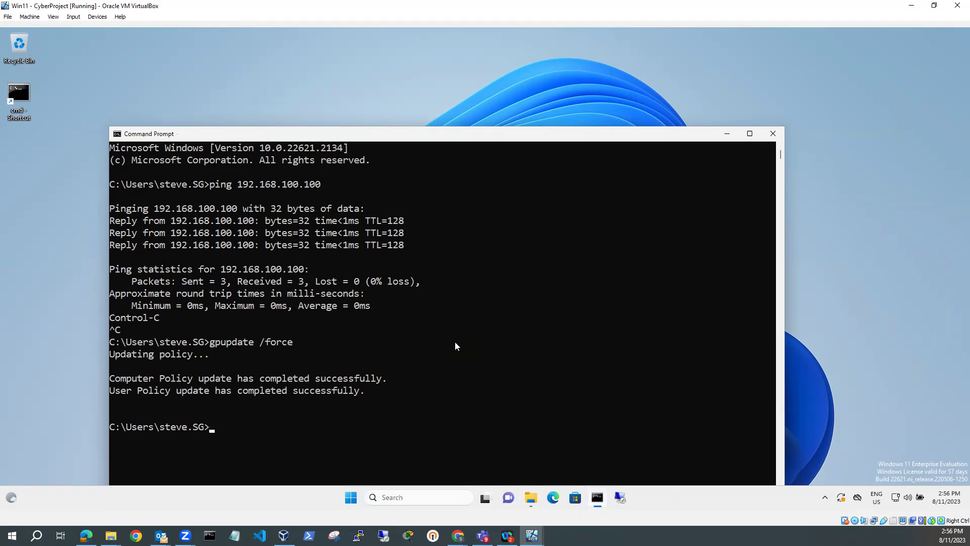
click(49, 240)
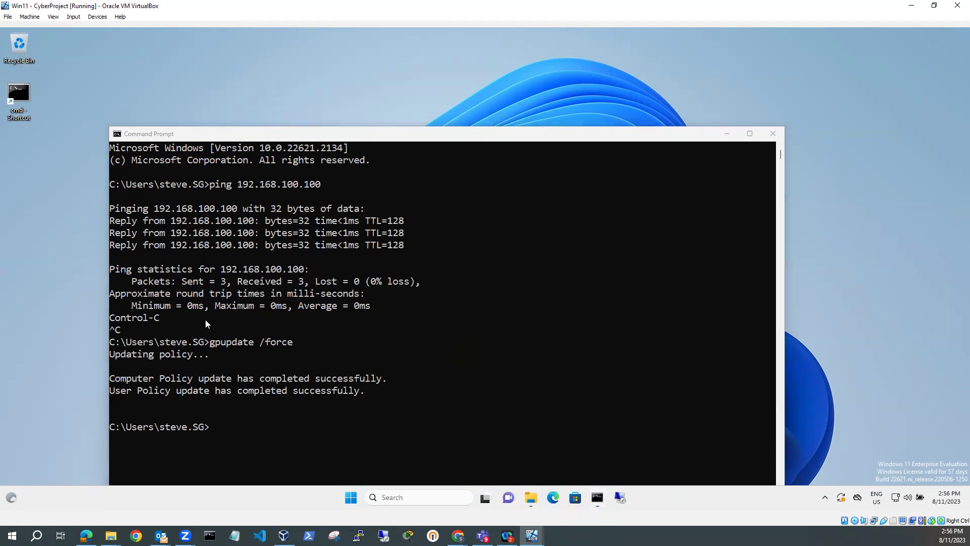
Search 'calc' and launch Calculator, confirm the administrator block, then return to the server VM
click(392, 497)
text(calc)
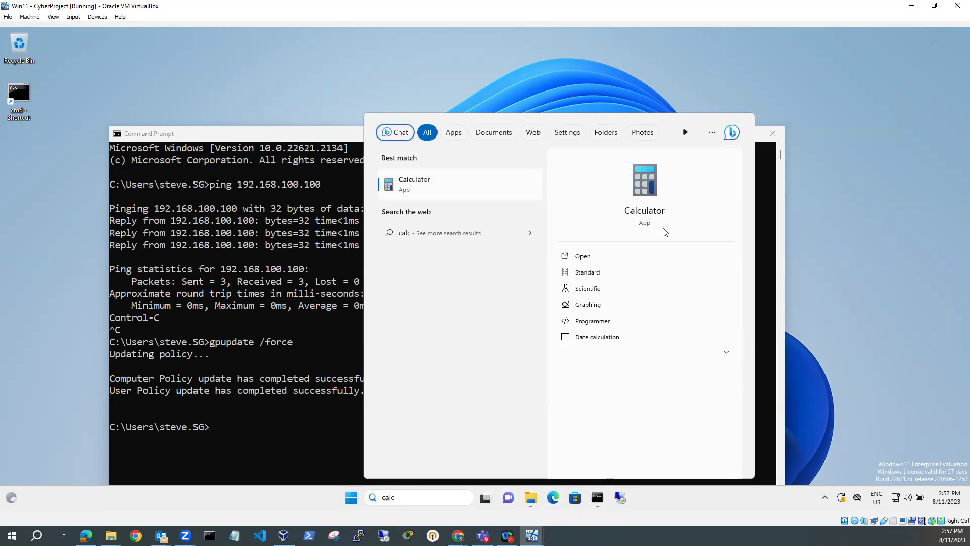
click(648, 225)
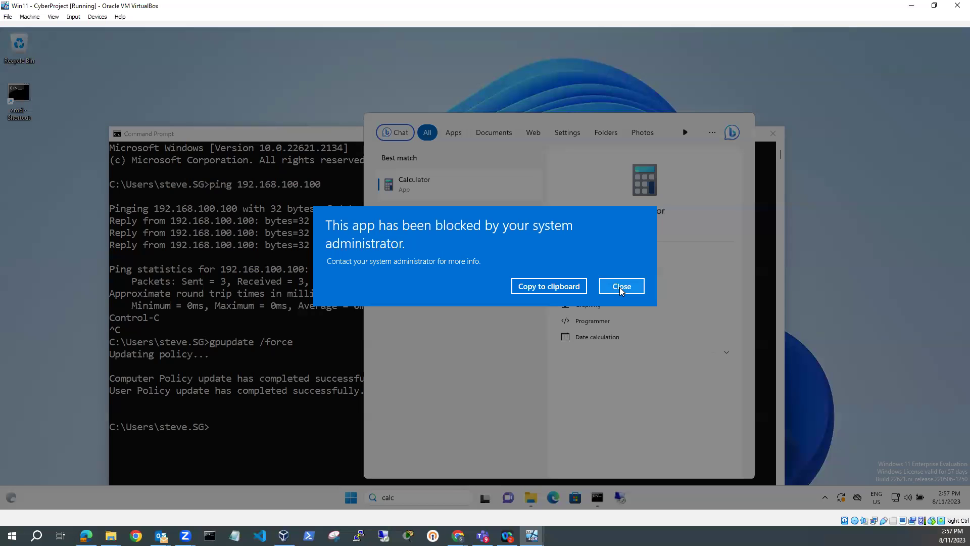
mouse_move(532, 535)
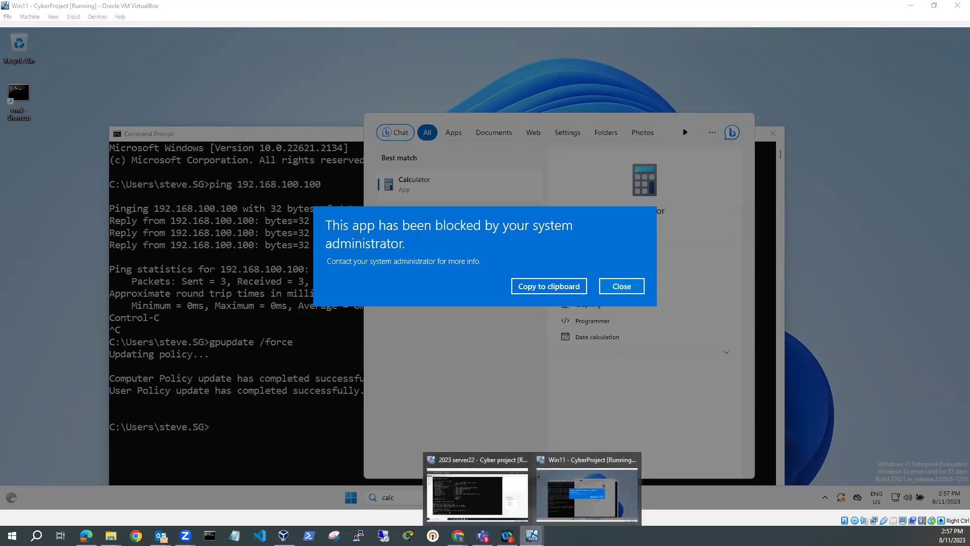
click(494, 511)
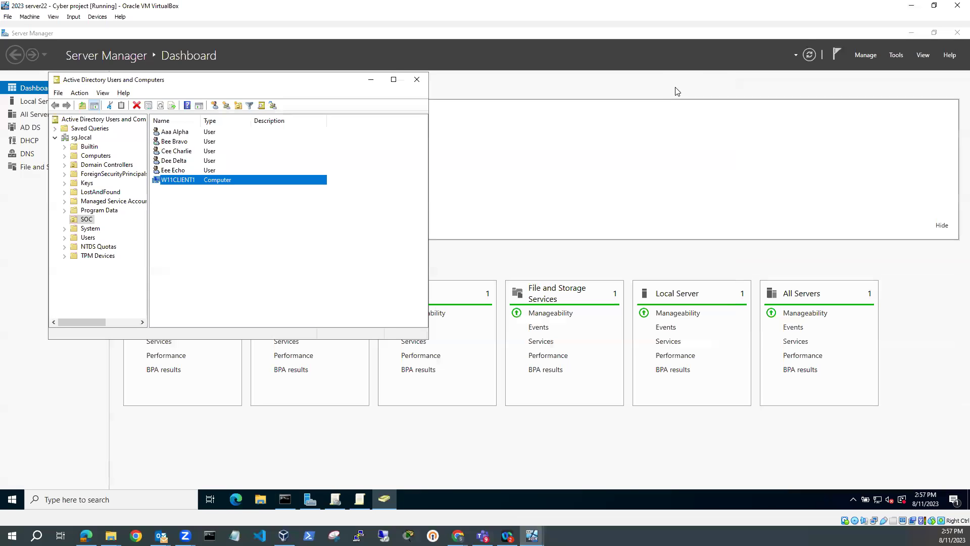
Minimize the Administrator Command Prompt to reveal the SOC OU listing with W11CLIENT1
click(673, 87)
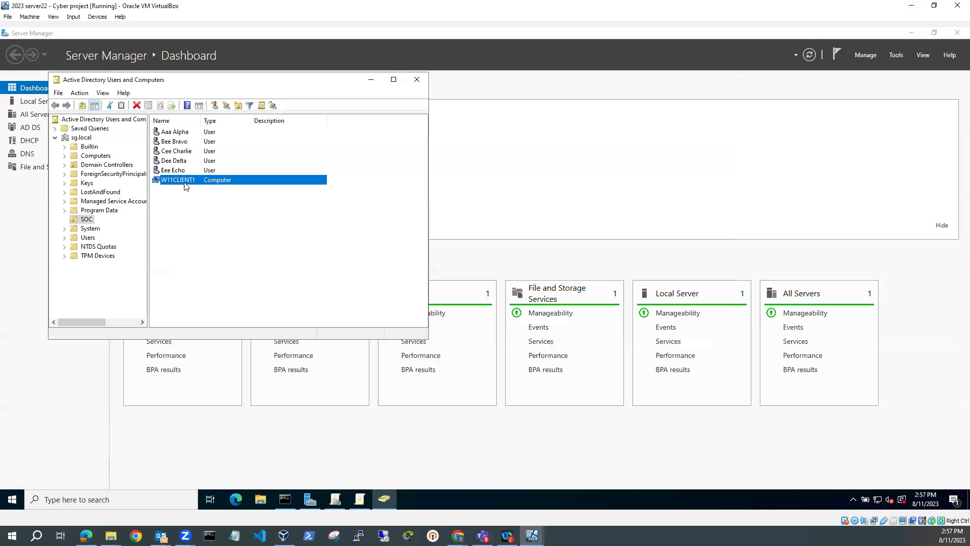